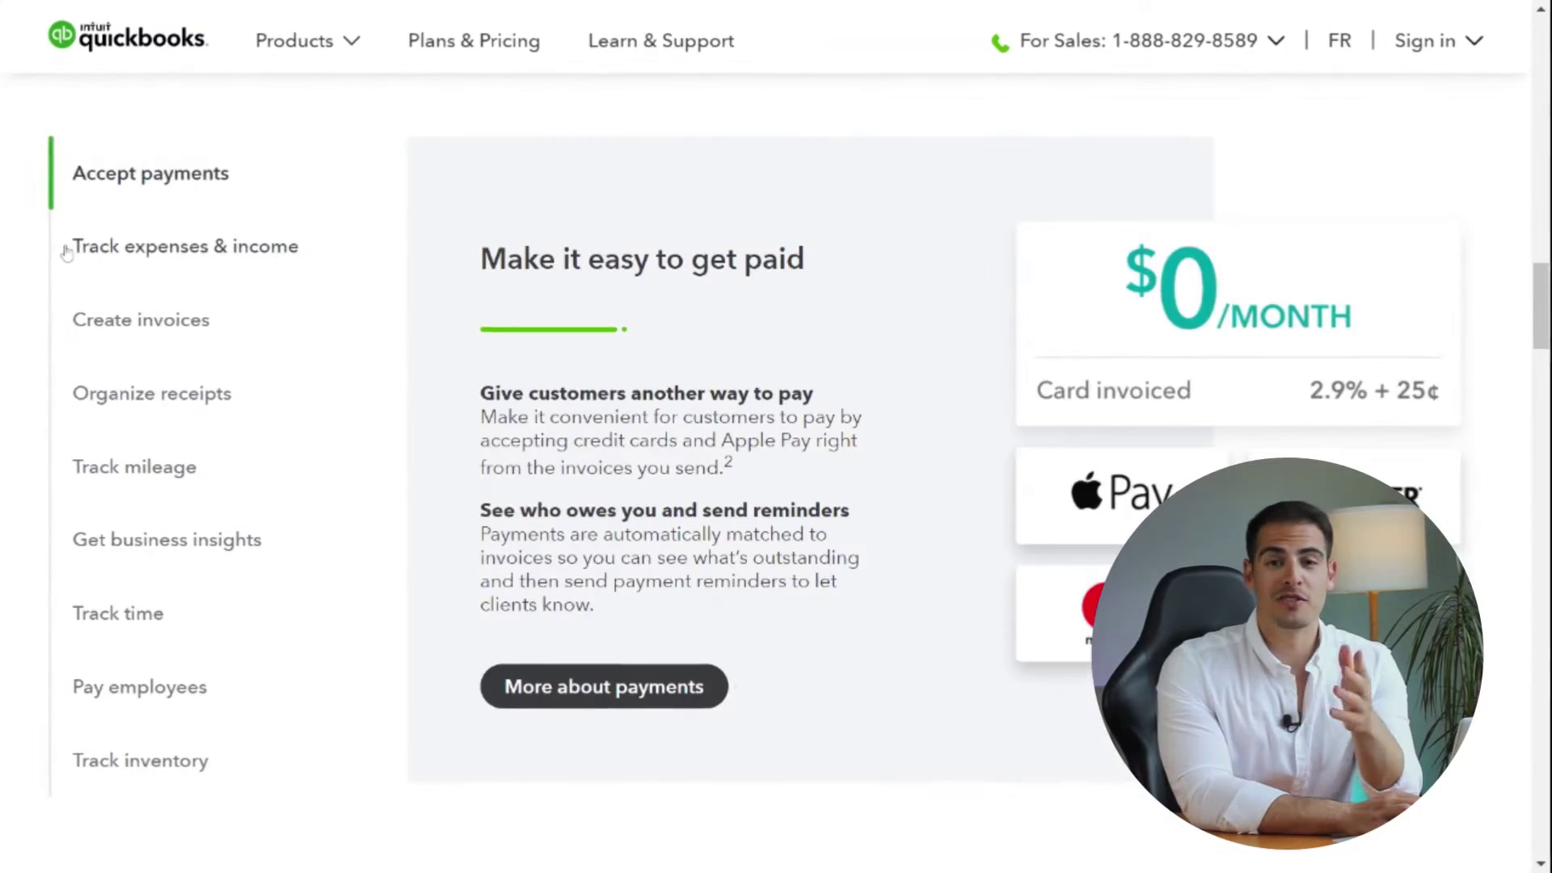
# Preview the seven QuickBooks feature tabs, from expense tracking through employee payroll
pyautogui.click(65, 244)
pyautogui.click(65, 318)
pyautogui.click(66, 394)
pyautogui.click(60, 467)
pyautogui.click(60, 539)
pyautogui.click(56, 619)
pyautogui.click(61, 685)
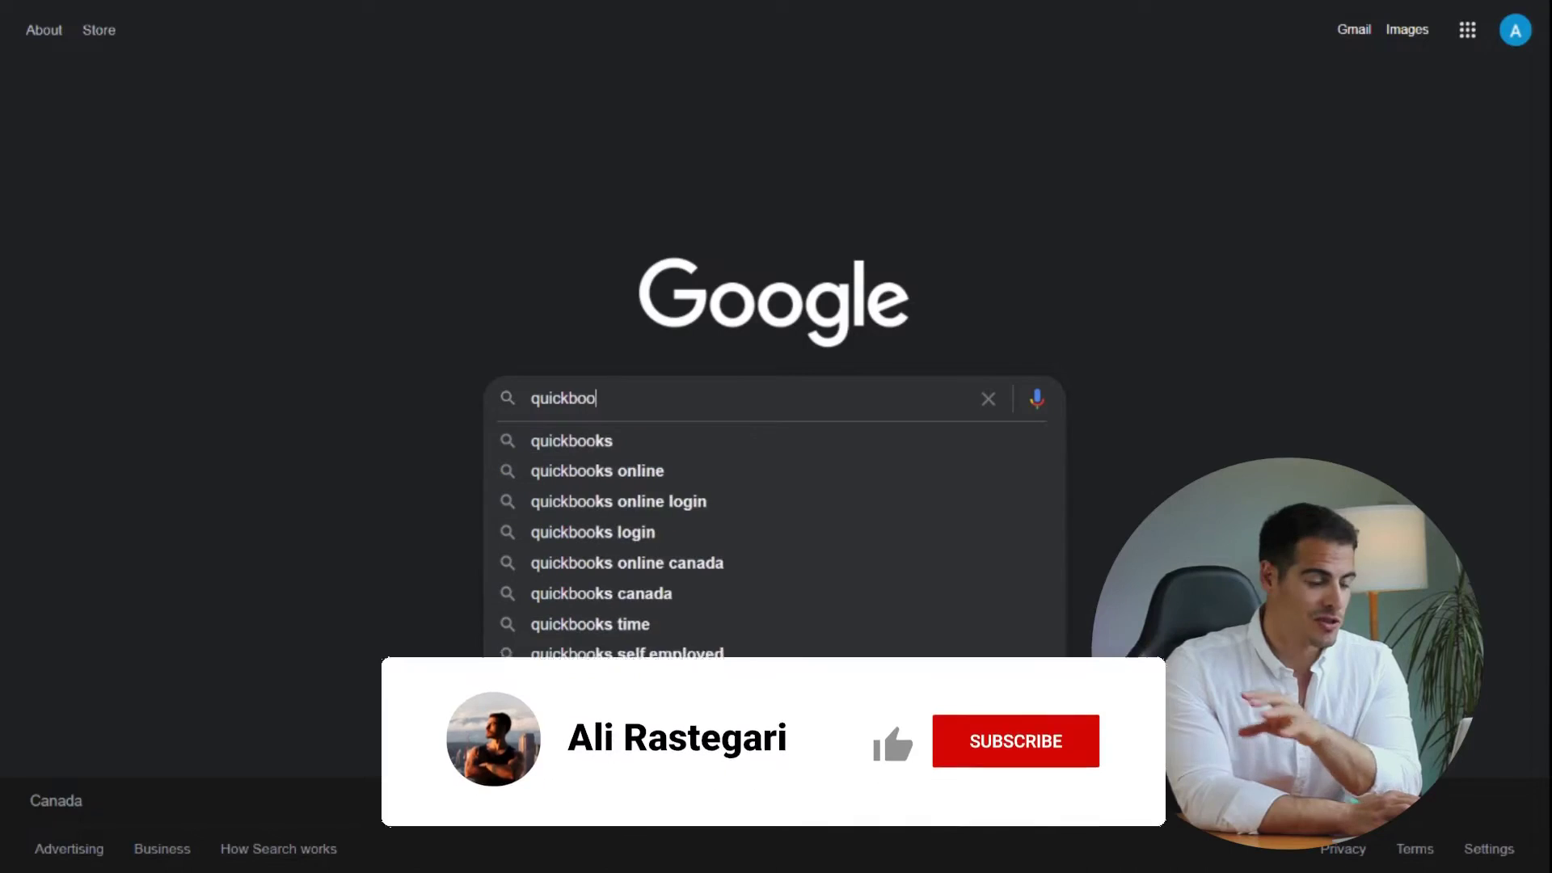
# Search for 'quickbooks online' and scroll Plans & Pricing to the $15/mo Freelancer plan
pyautogui.write('ks ')
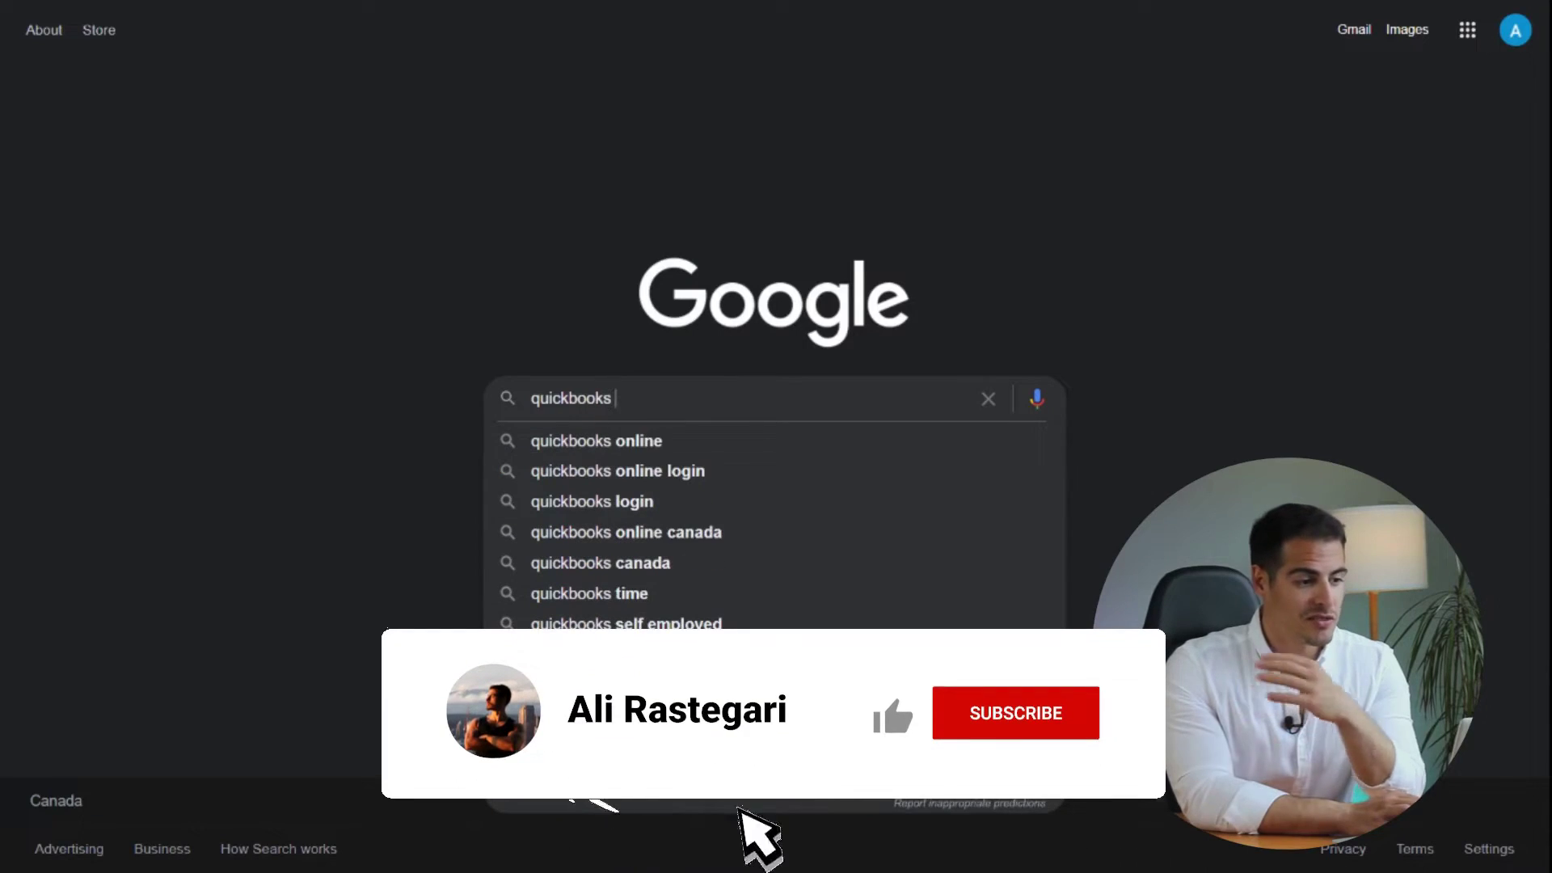
pyautogui.write('online')
pyautogui.press('Return')
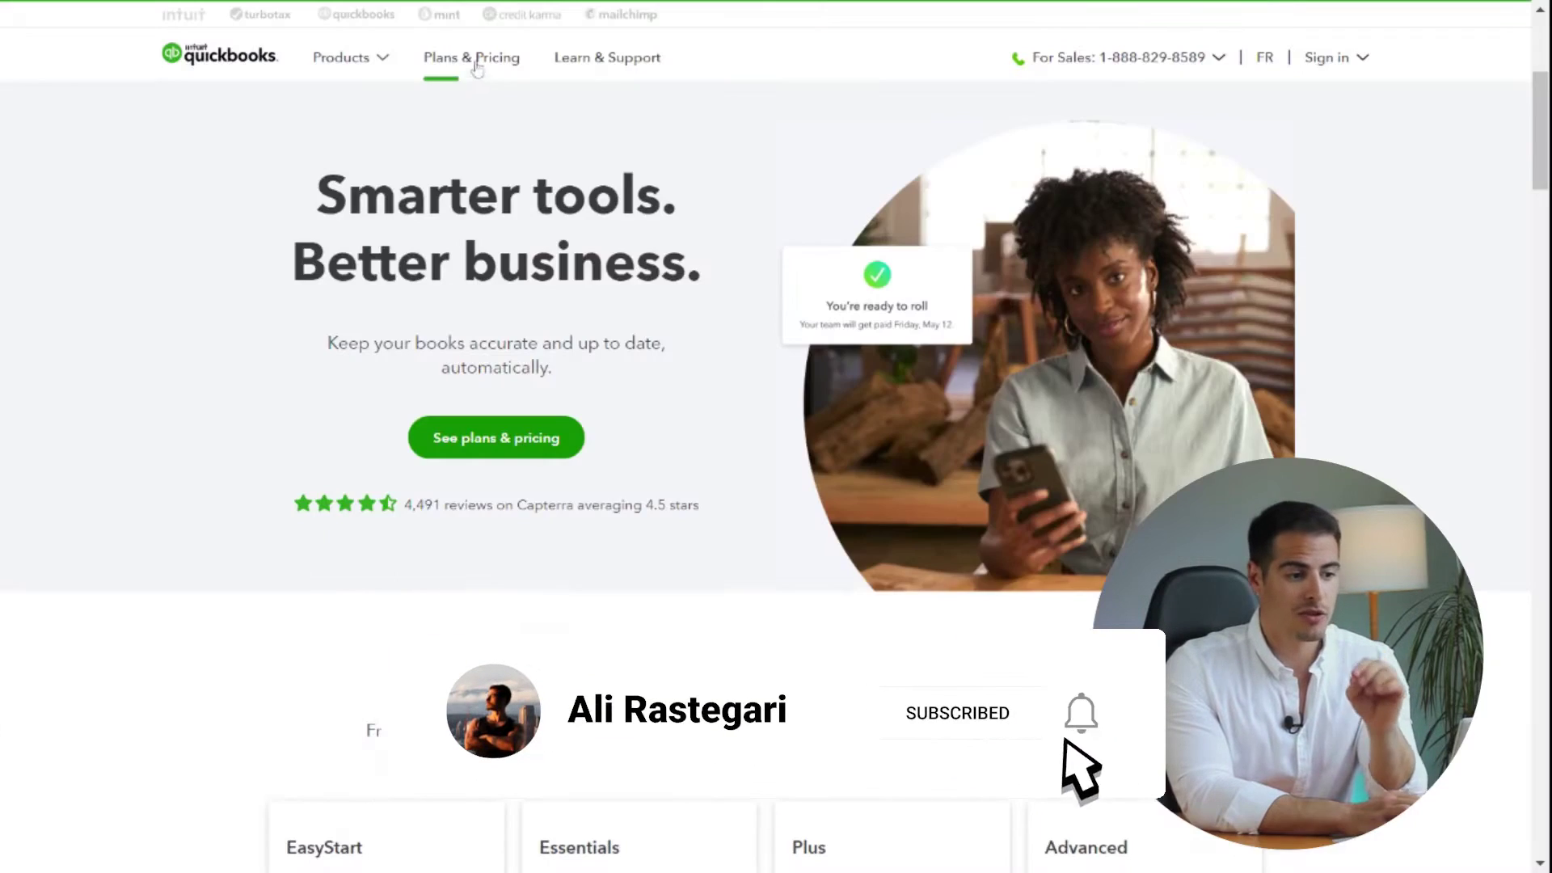
pyautogui.click(471, 57)
pyautogui.scroll(-4, 775, 484)
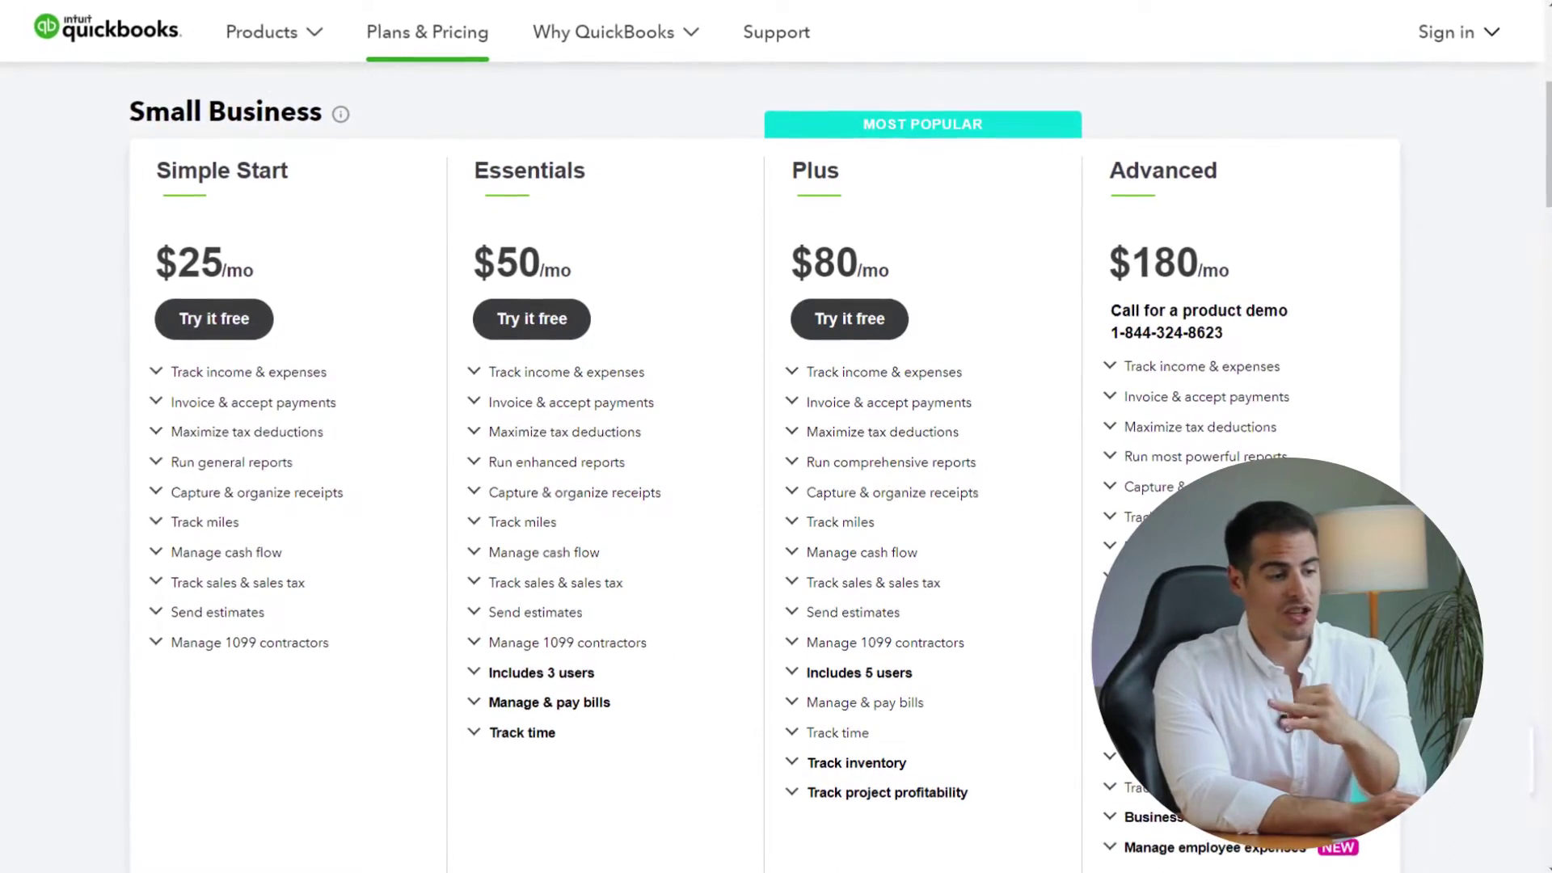
pyautogui.scroll(-10, 764, 485)
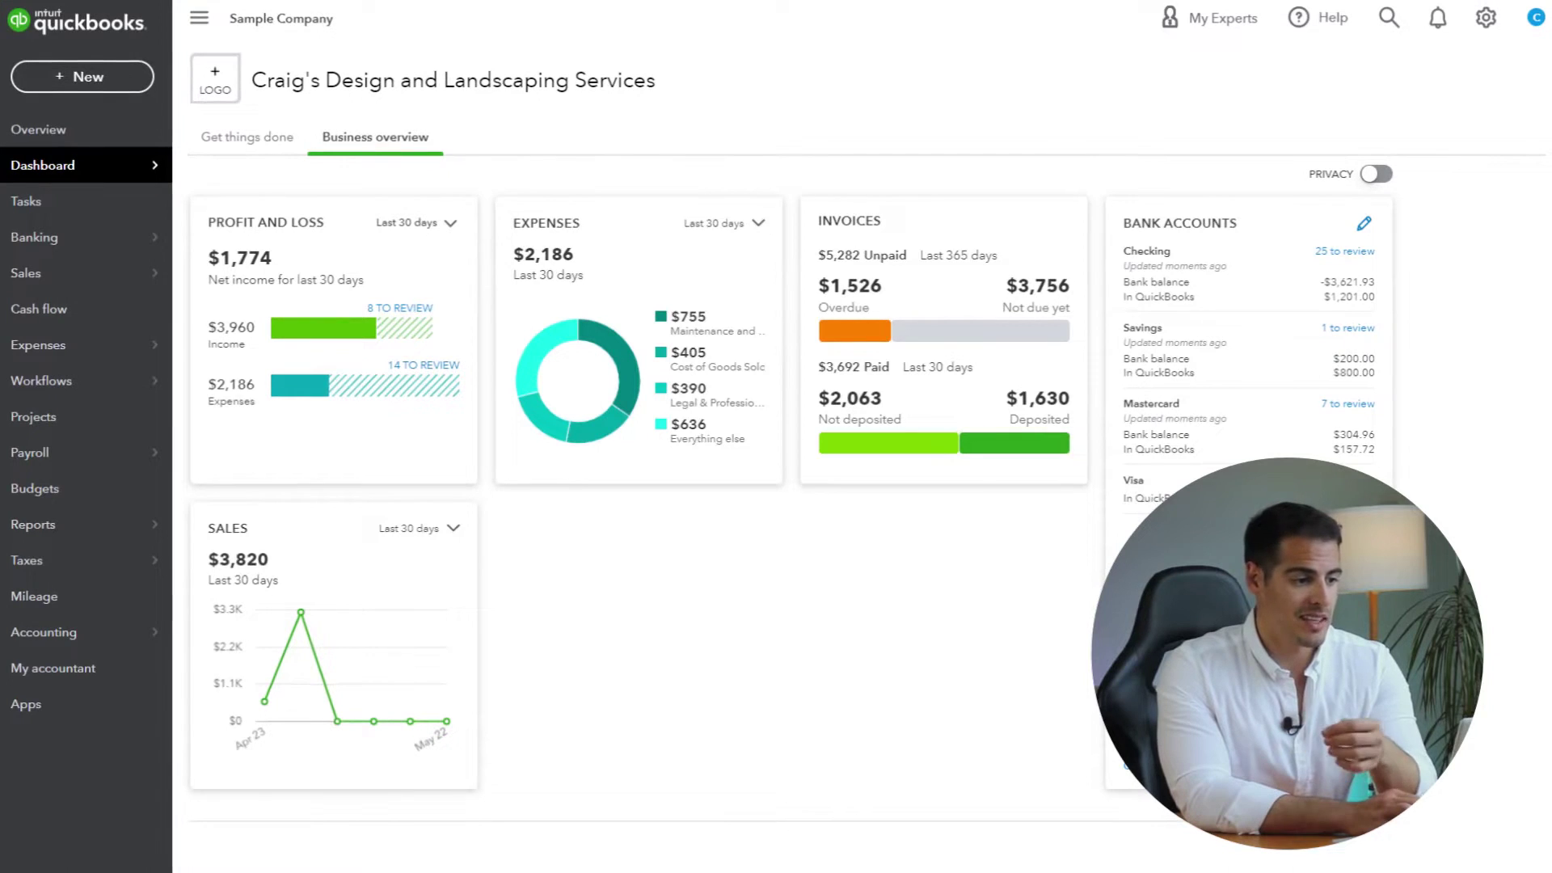
# Go to the My accountant page with its accountant e-mail invite field
pyautogui.click(53, 667)
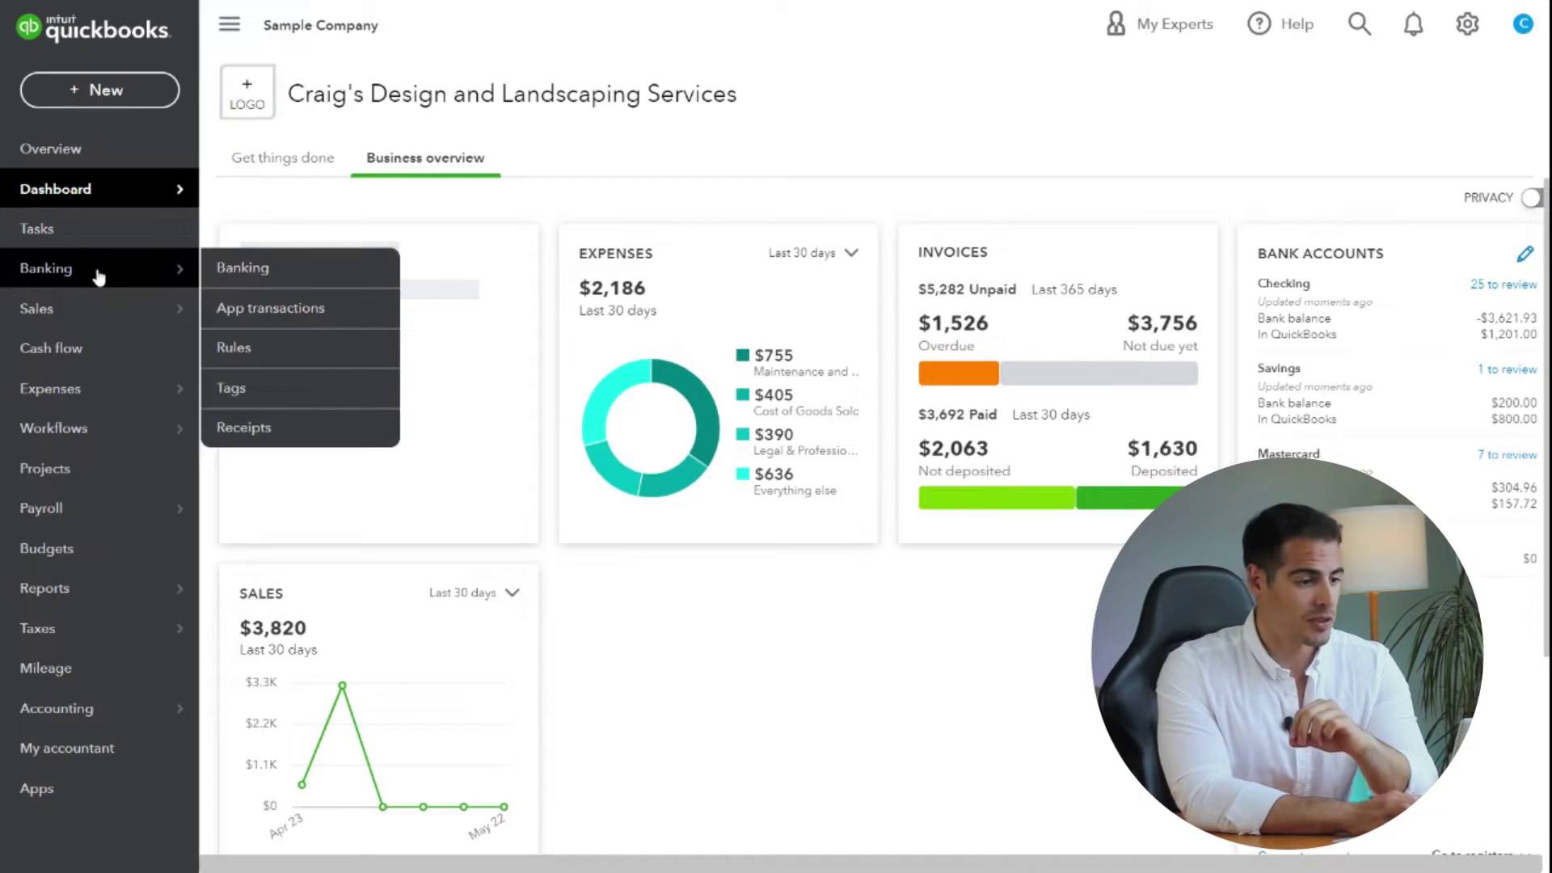
# Review Checking, Savings and Mastercard transactions in Banking, ending on Mastercard's 7 for review
pyautogui.click(98, 277)
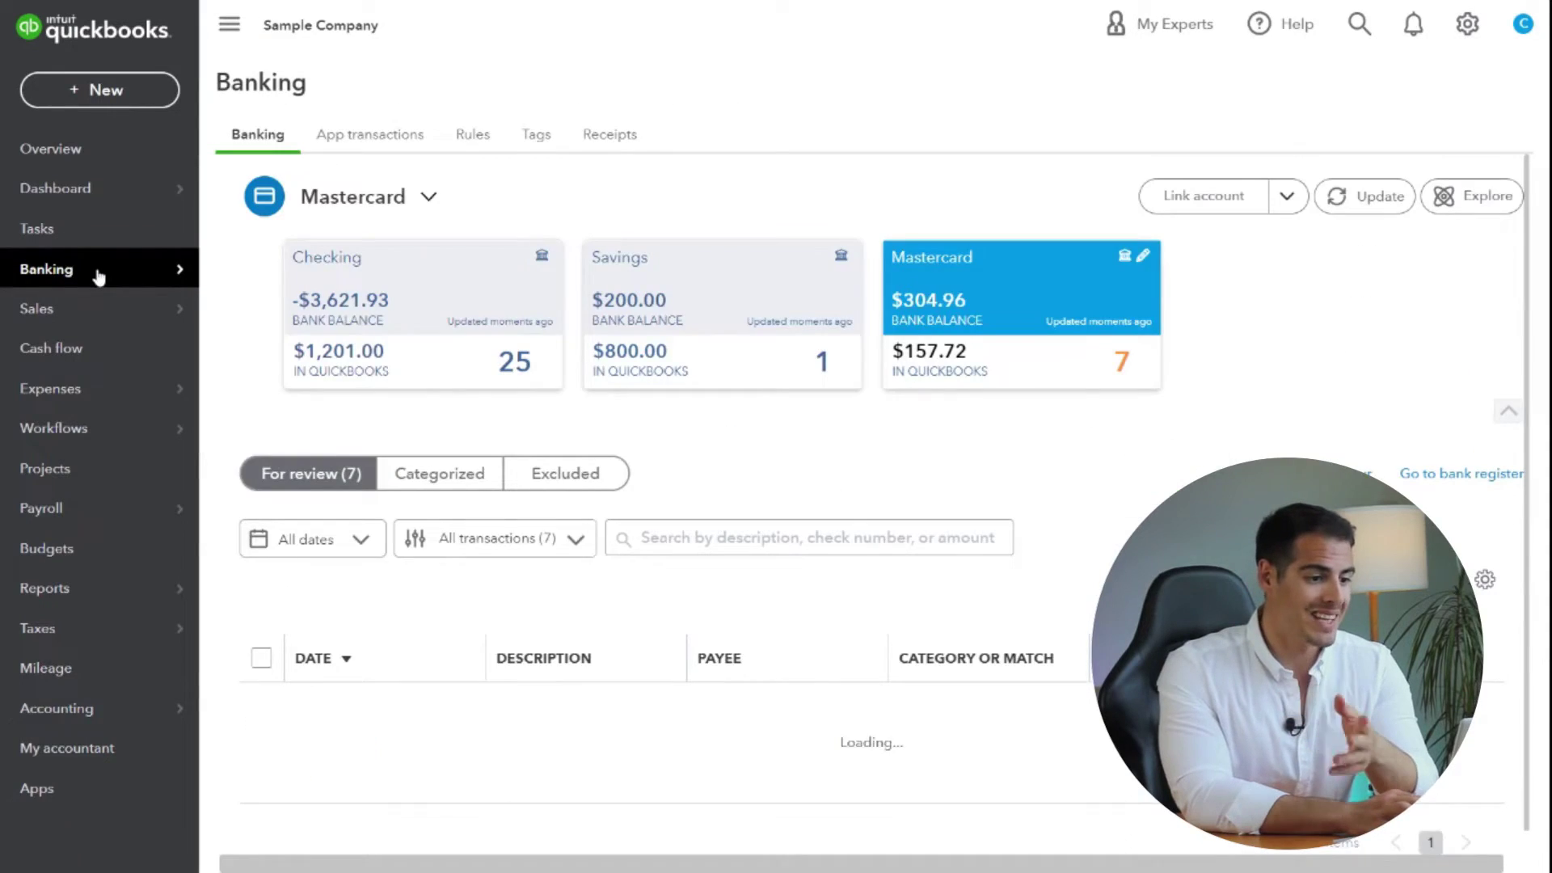
pyautogui.click(369, 284)
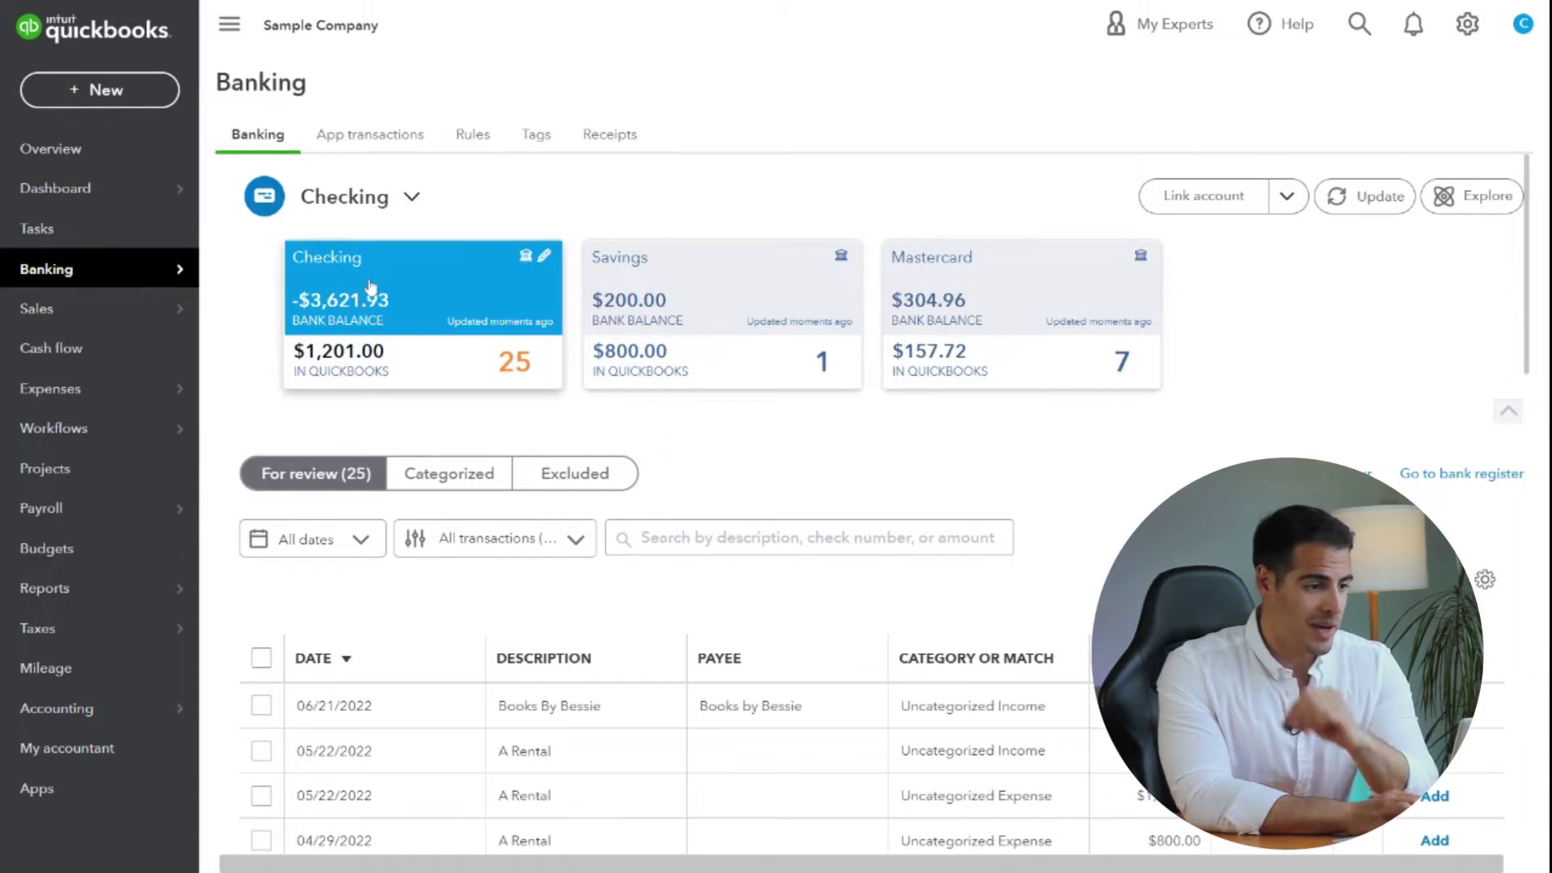
pyautogui.click(744, 284)
pyautogui.click(994, 290)
pyautogui.scroll(-3, 863, 481)
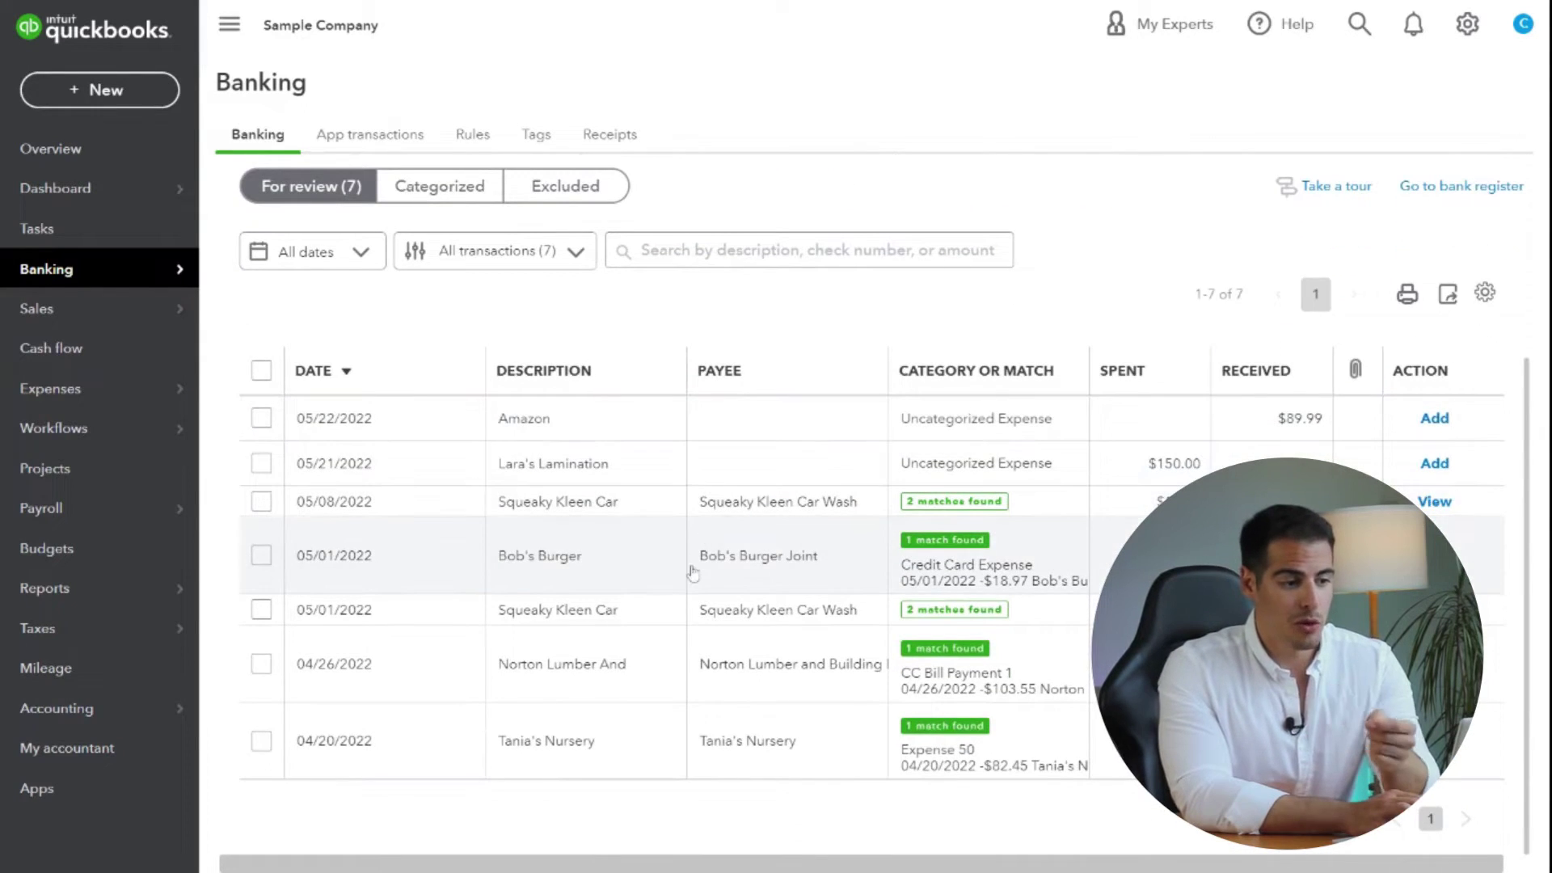
pyautogui.scroll(3, 552, 711)
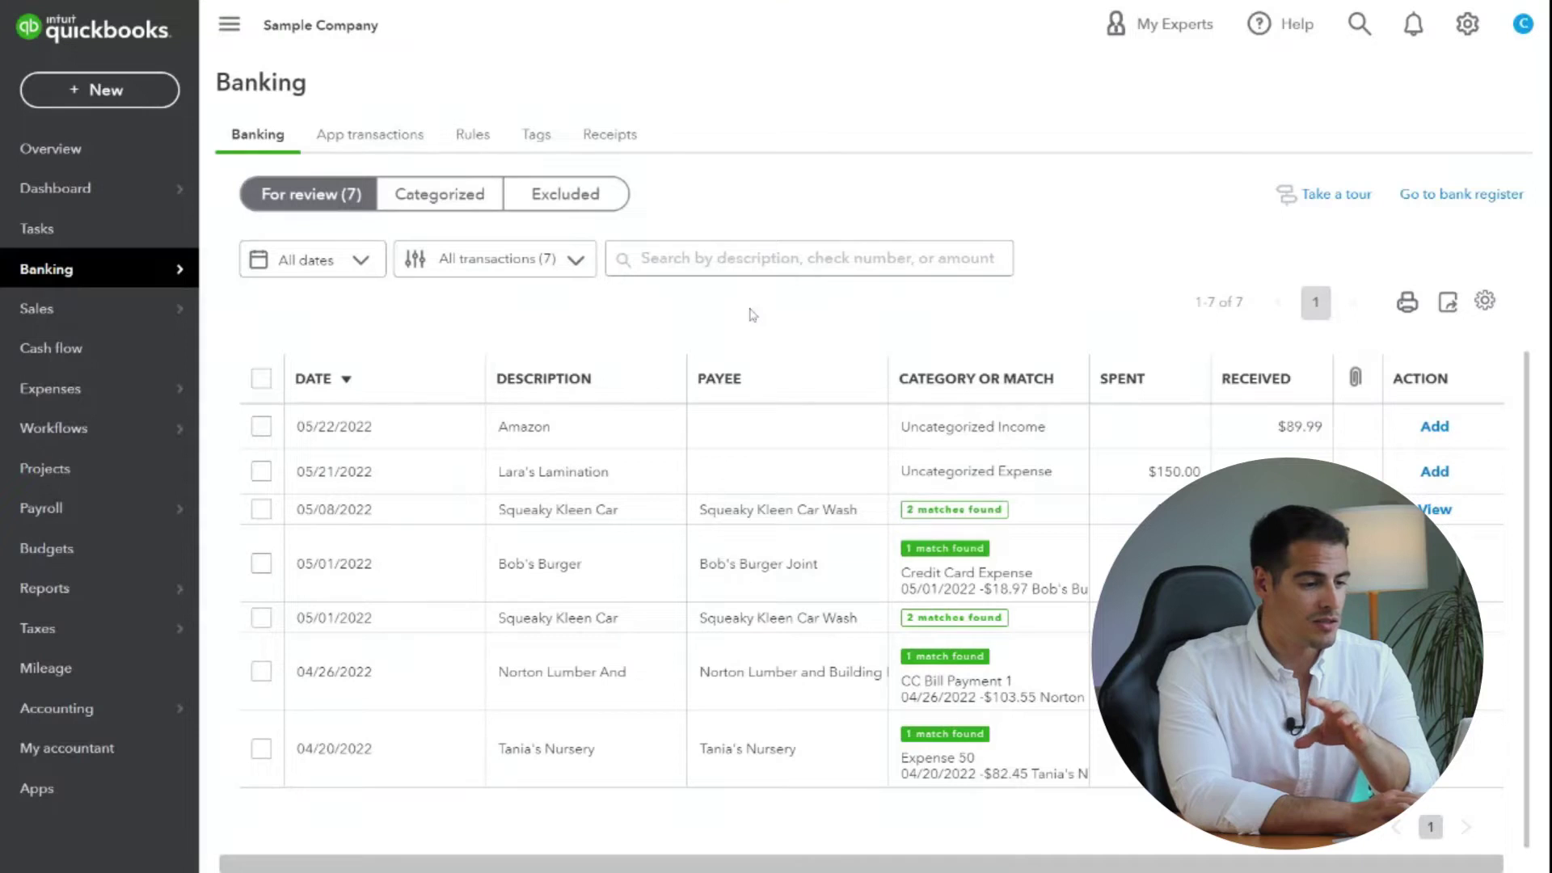
# Categorize the $89.99 Amazon deposit with payee Amazon and category Sales of Product Income
pyautogui.click(455, 432)
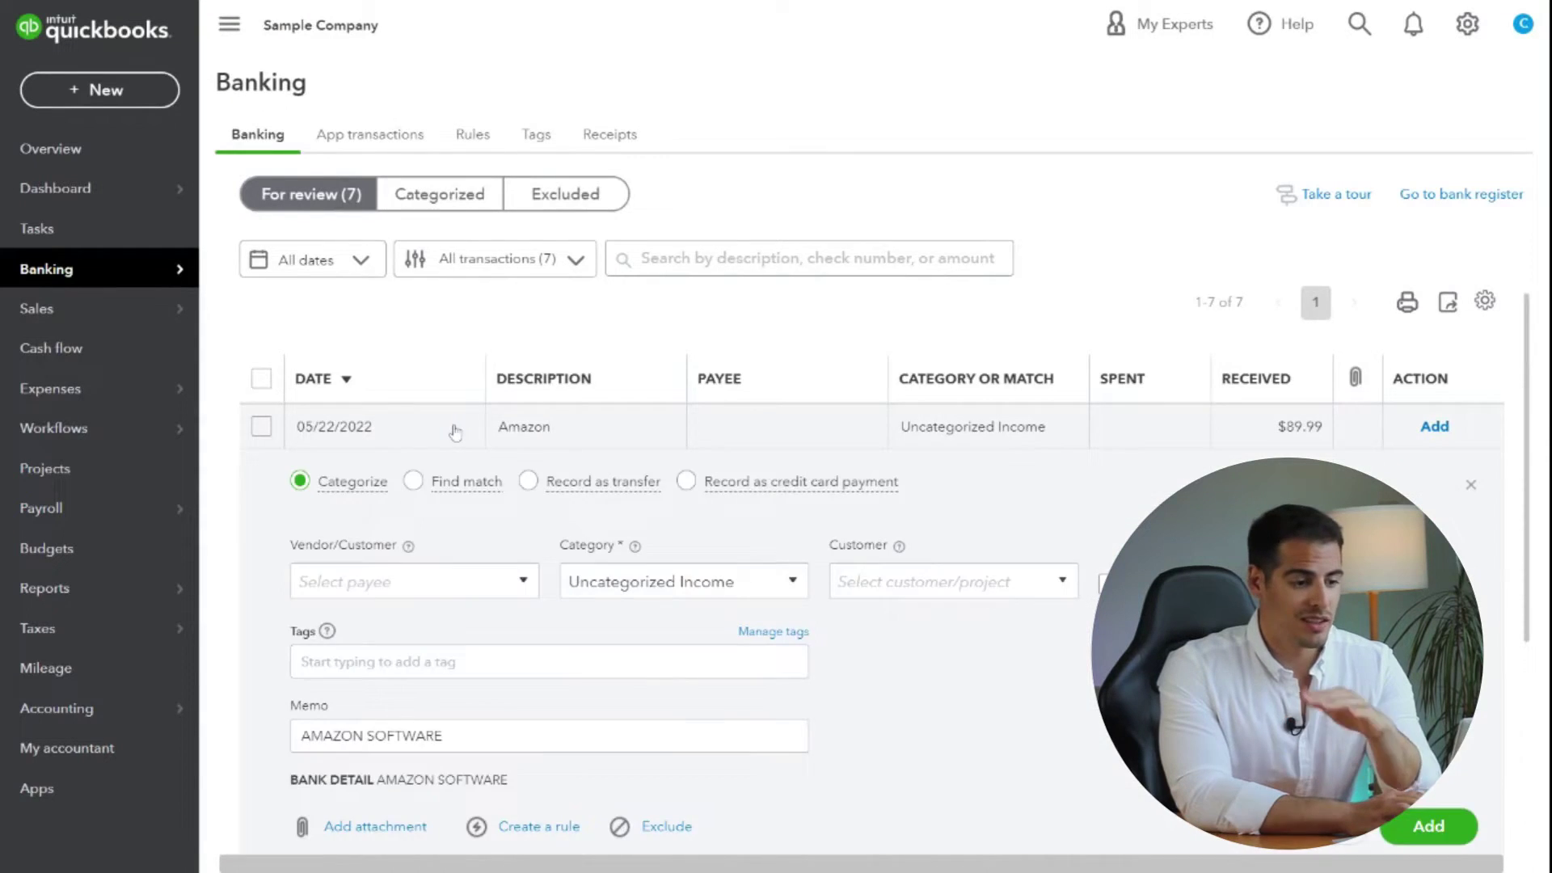
pyautogui.scroll(-2, 455, 432)
pyautogui.click(388, 415)
pyautogui.write('Amazo')
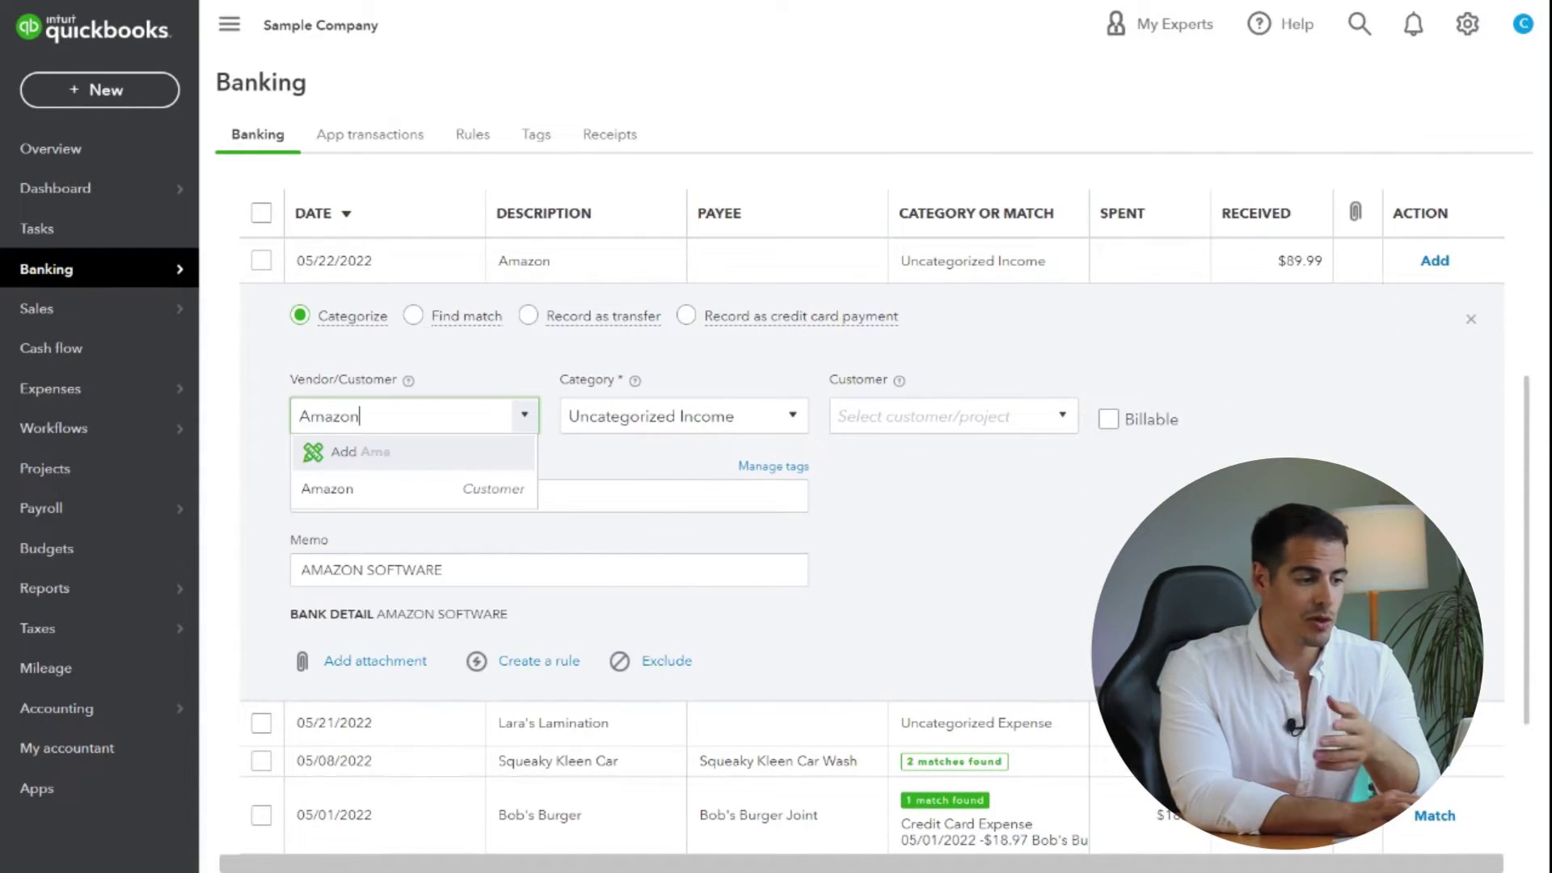
pyautogui.write('n')
pyautogui.press('Tab')
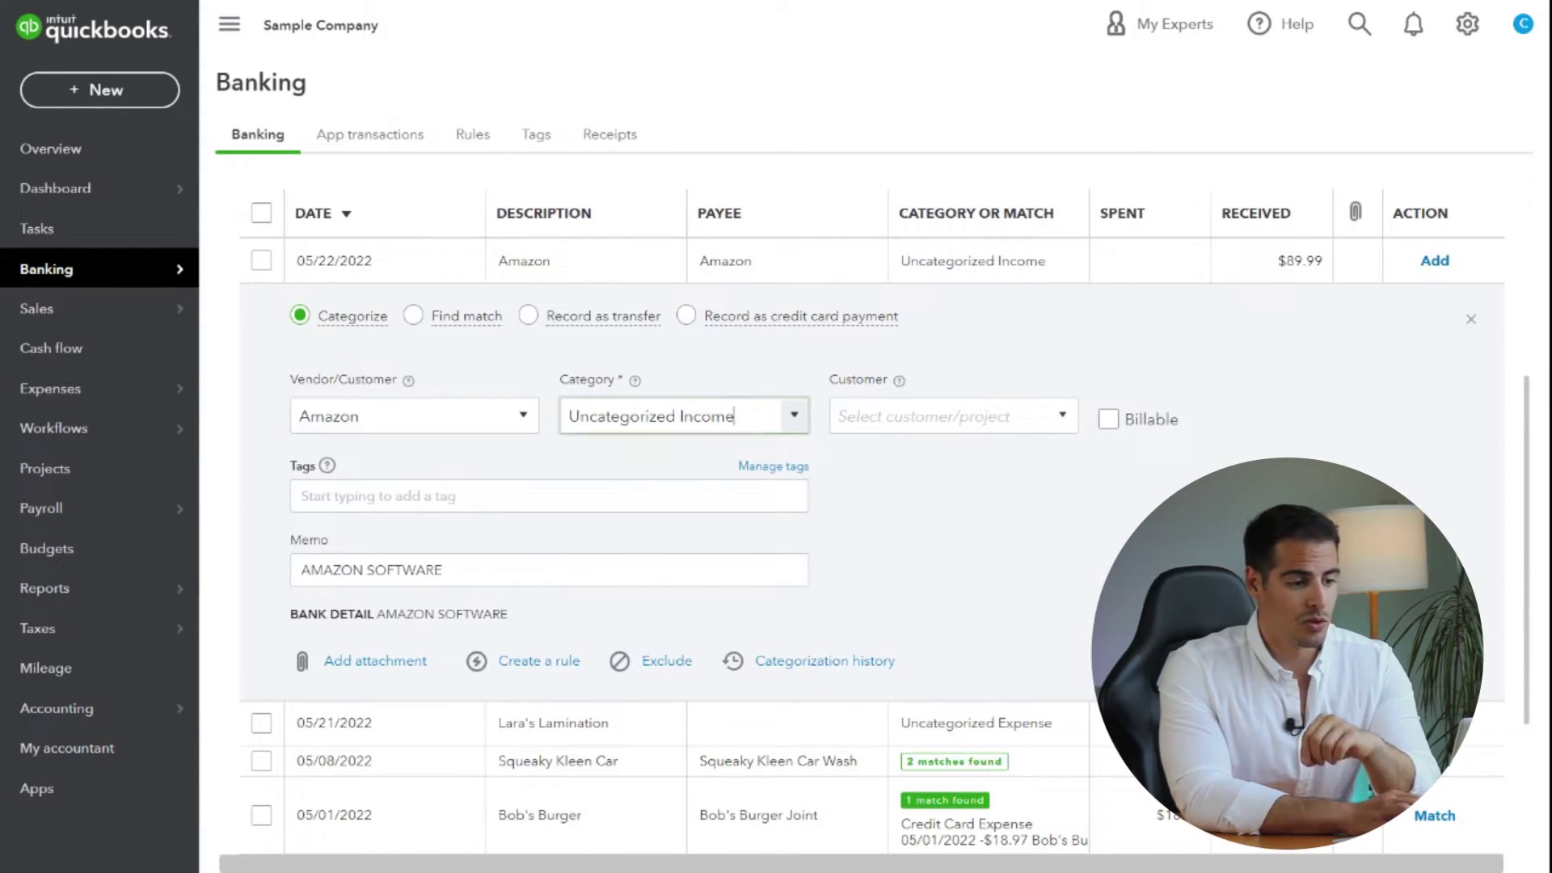
pyautogui.press('BackSpace')
pyautogui.write('Income')
pyautogui.press('Down')
pyautogui.press('Down')
pyautogui.press('Down')
pyautogui.press('Down')
pyautogui.press('Return')
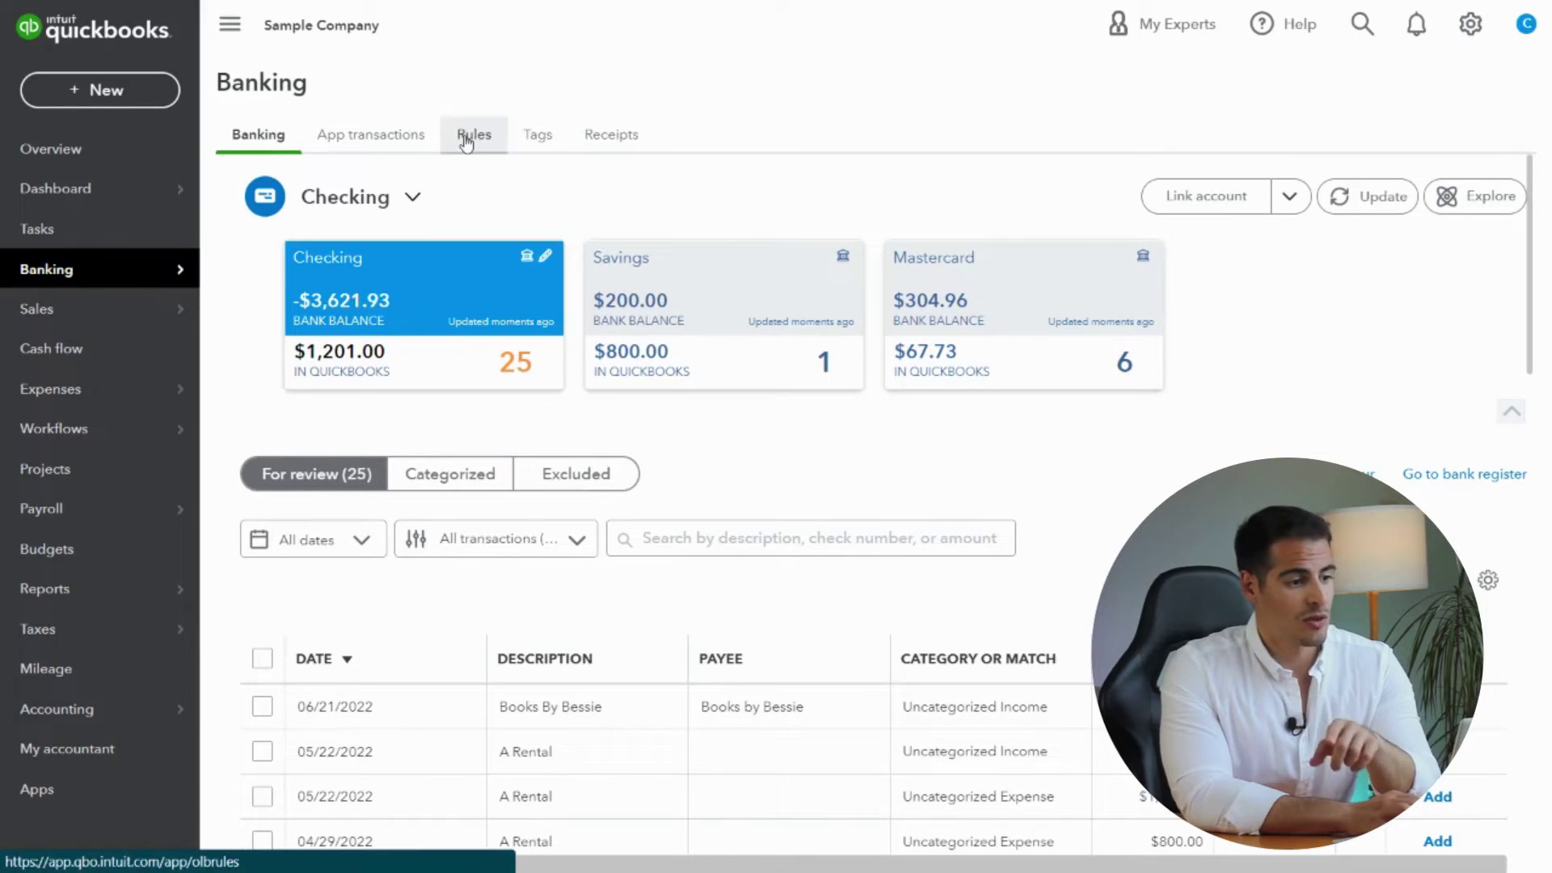
# Start a new bank rule named 'Rent' and fill in the description it matches
pyautogui.click(466, 139)
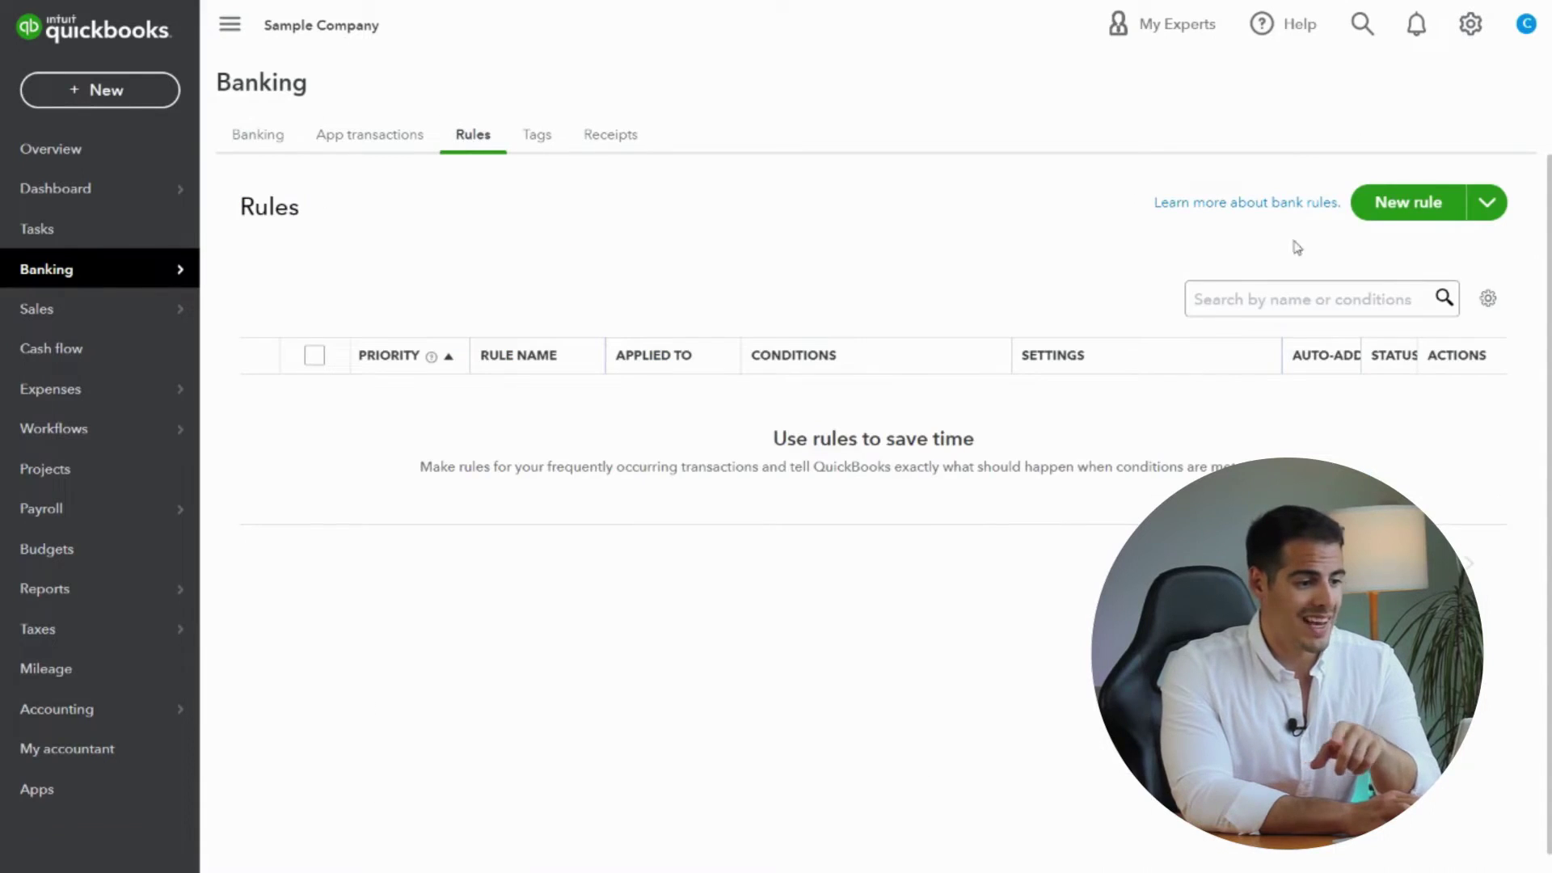
pyautogui.click(1392, 204)
pyautogui.scroll(-3, 1188, 301)
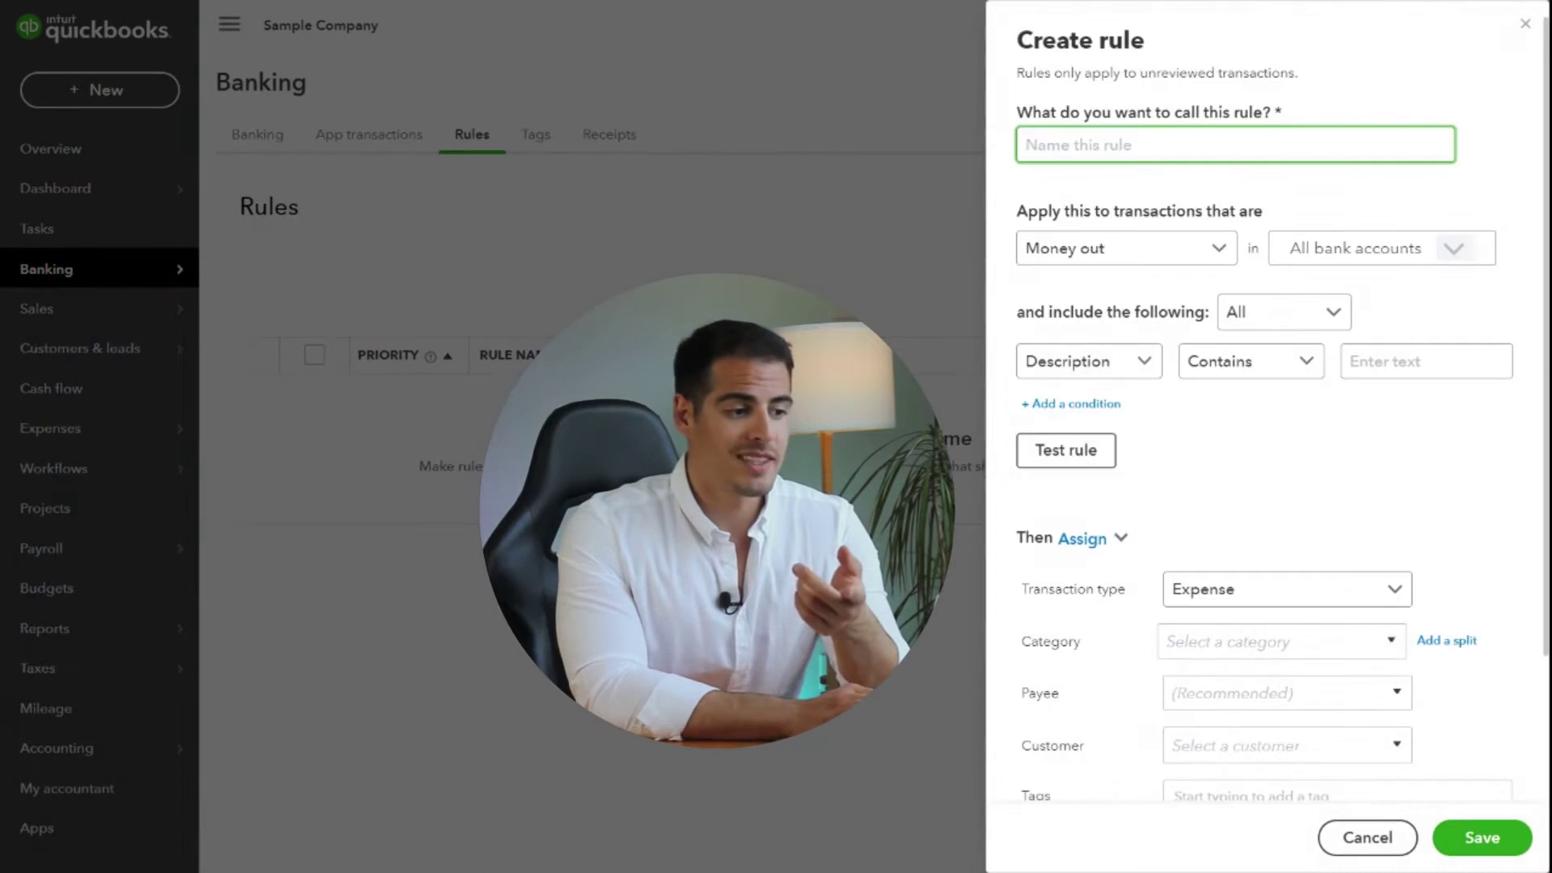
pyautogui.write('Rent')
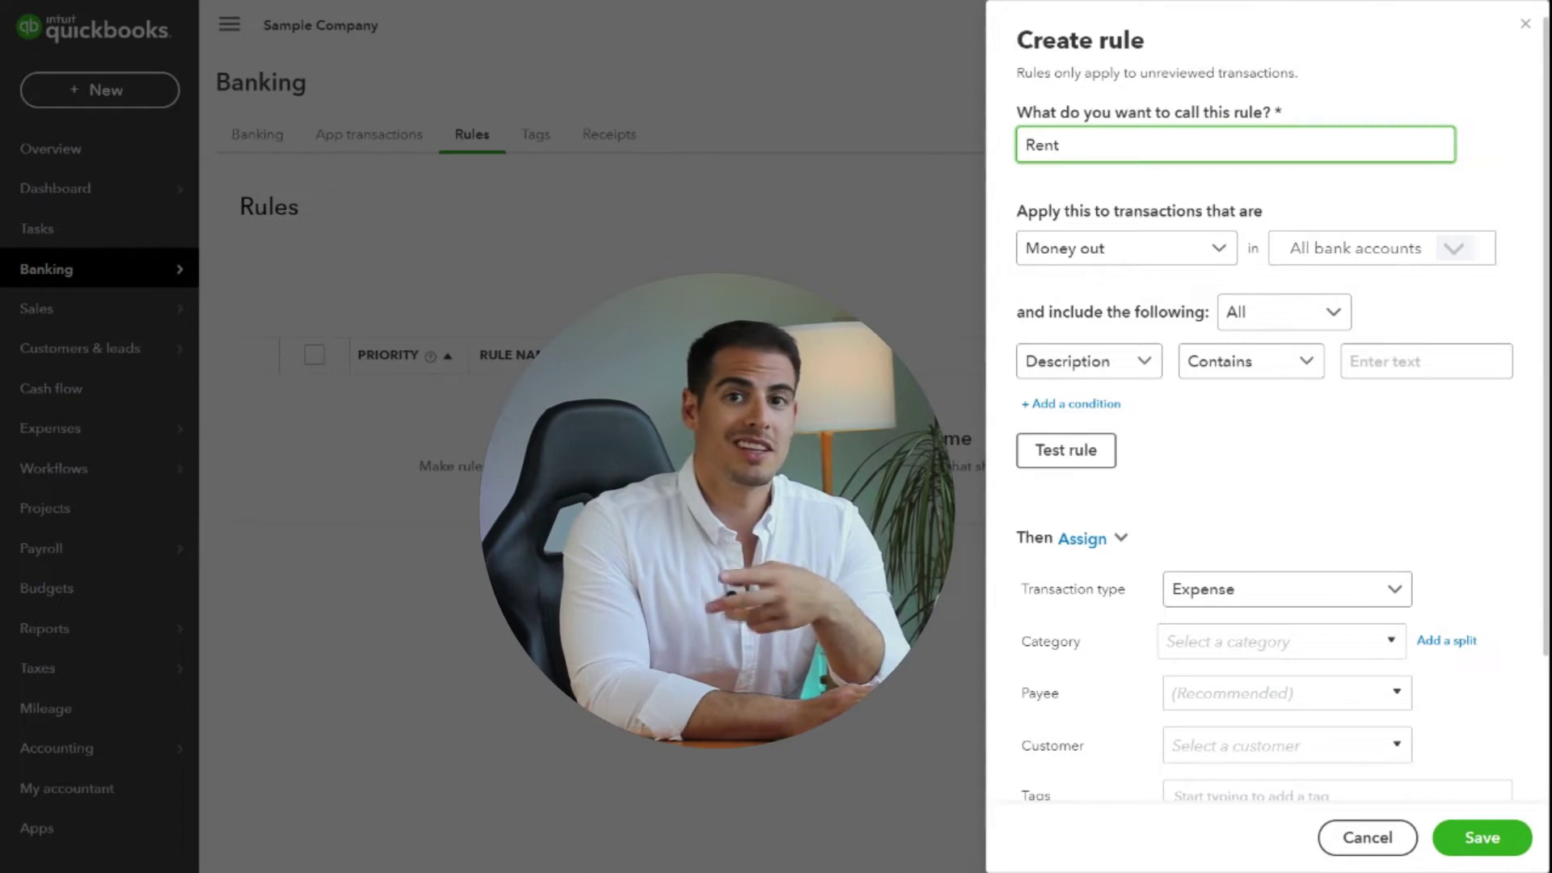
pyautogui.scroll(-2, 1356, 205)
pyautogui.scroll(-1, 1265, 404)
pyautogui.click(1426, 188)
pyautogui.write('rent')
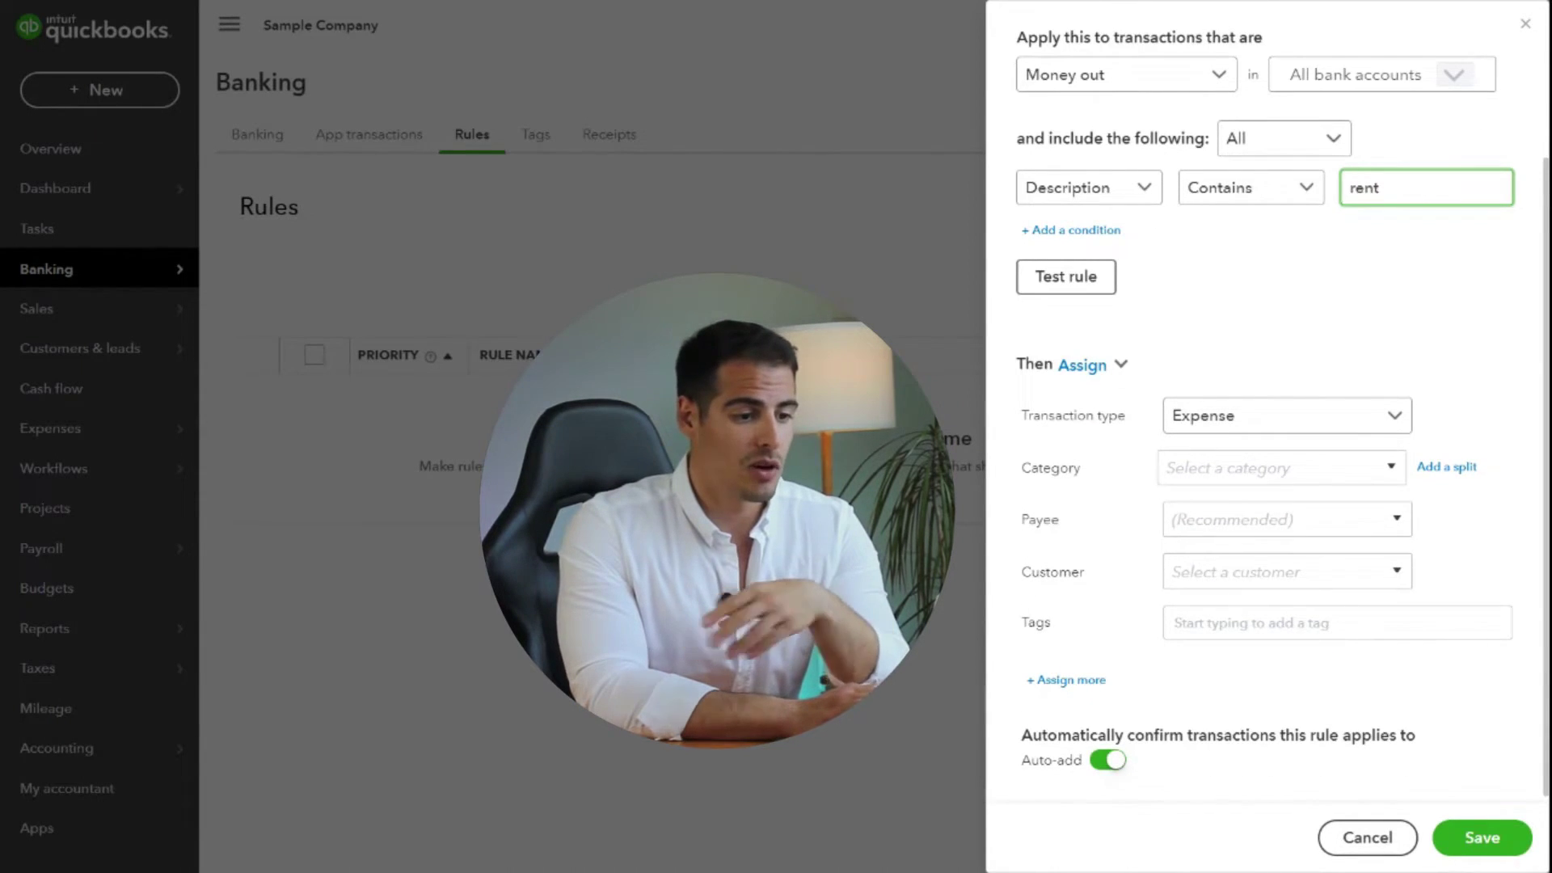
# Split the rule 30% to Rent or Lease and 70% to Owners draw, then save it
pyautogui.click(1446, 466)
pyautogui.scroll(-4, 1444, 457)
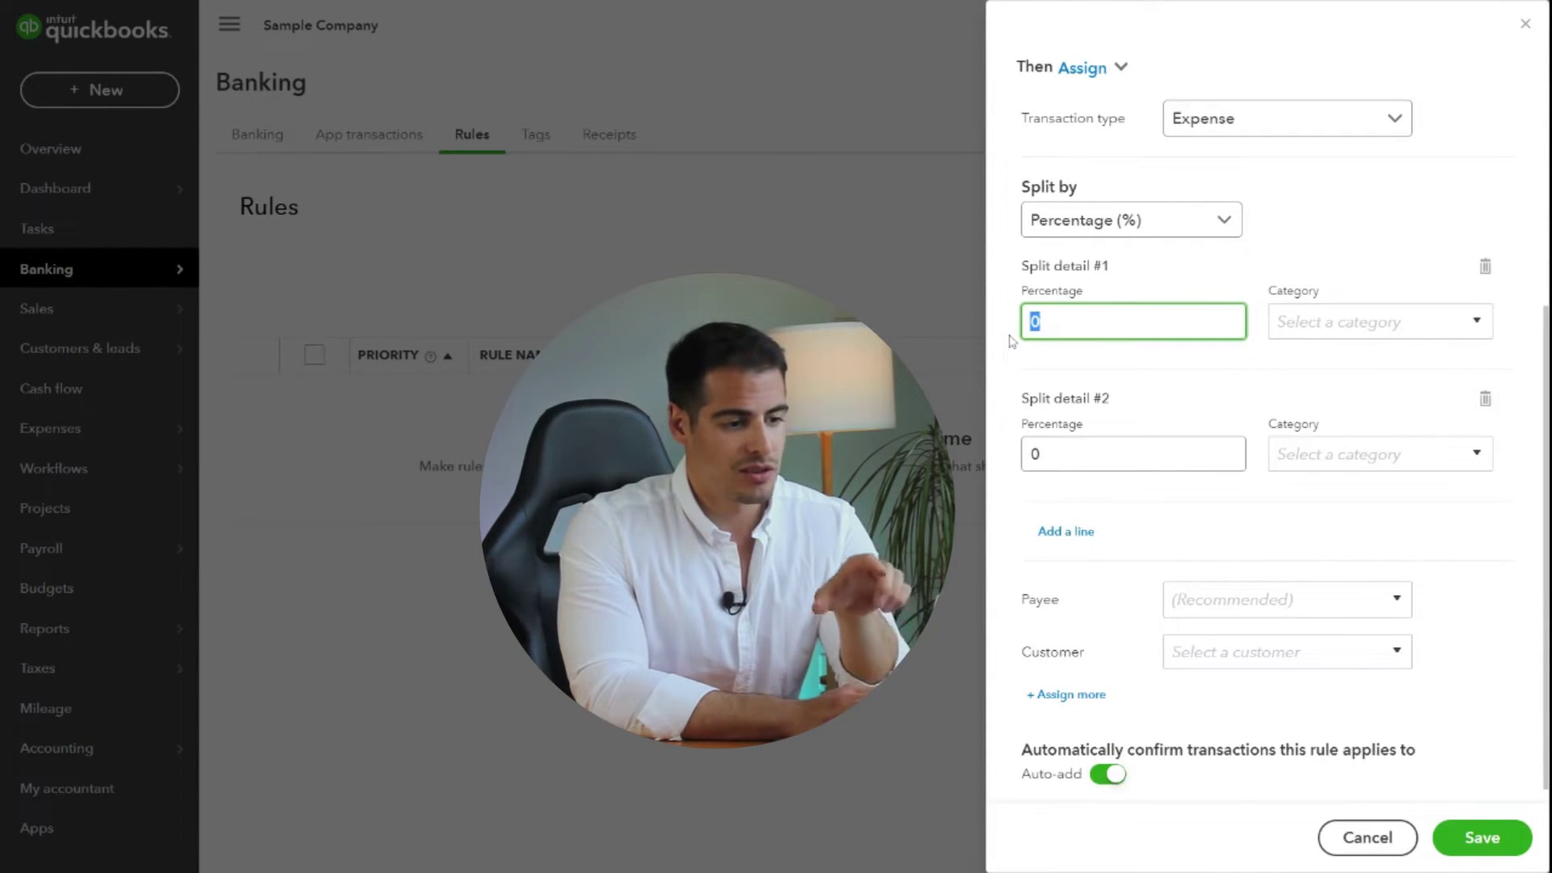
pyautogui.click(1366, 322)
pyautogui.write('rent')
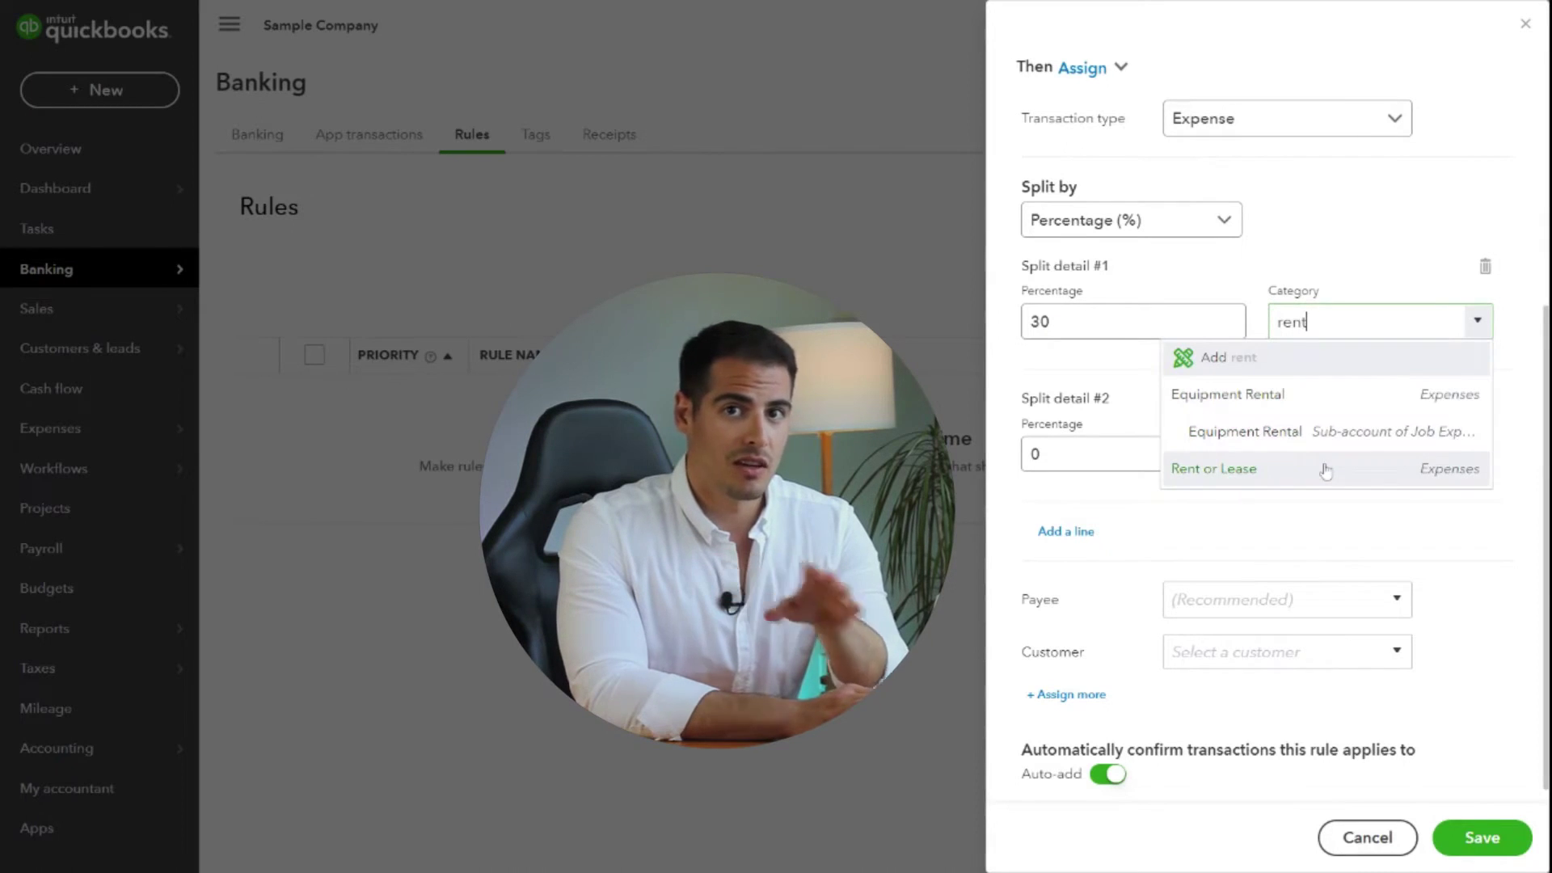
pyautogui.click(1326, 467)
pyautogui.click(1325, 457)
pyautogui.write('Owne')
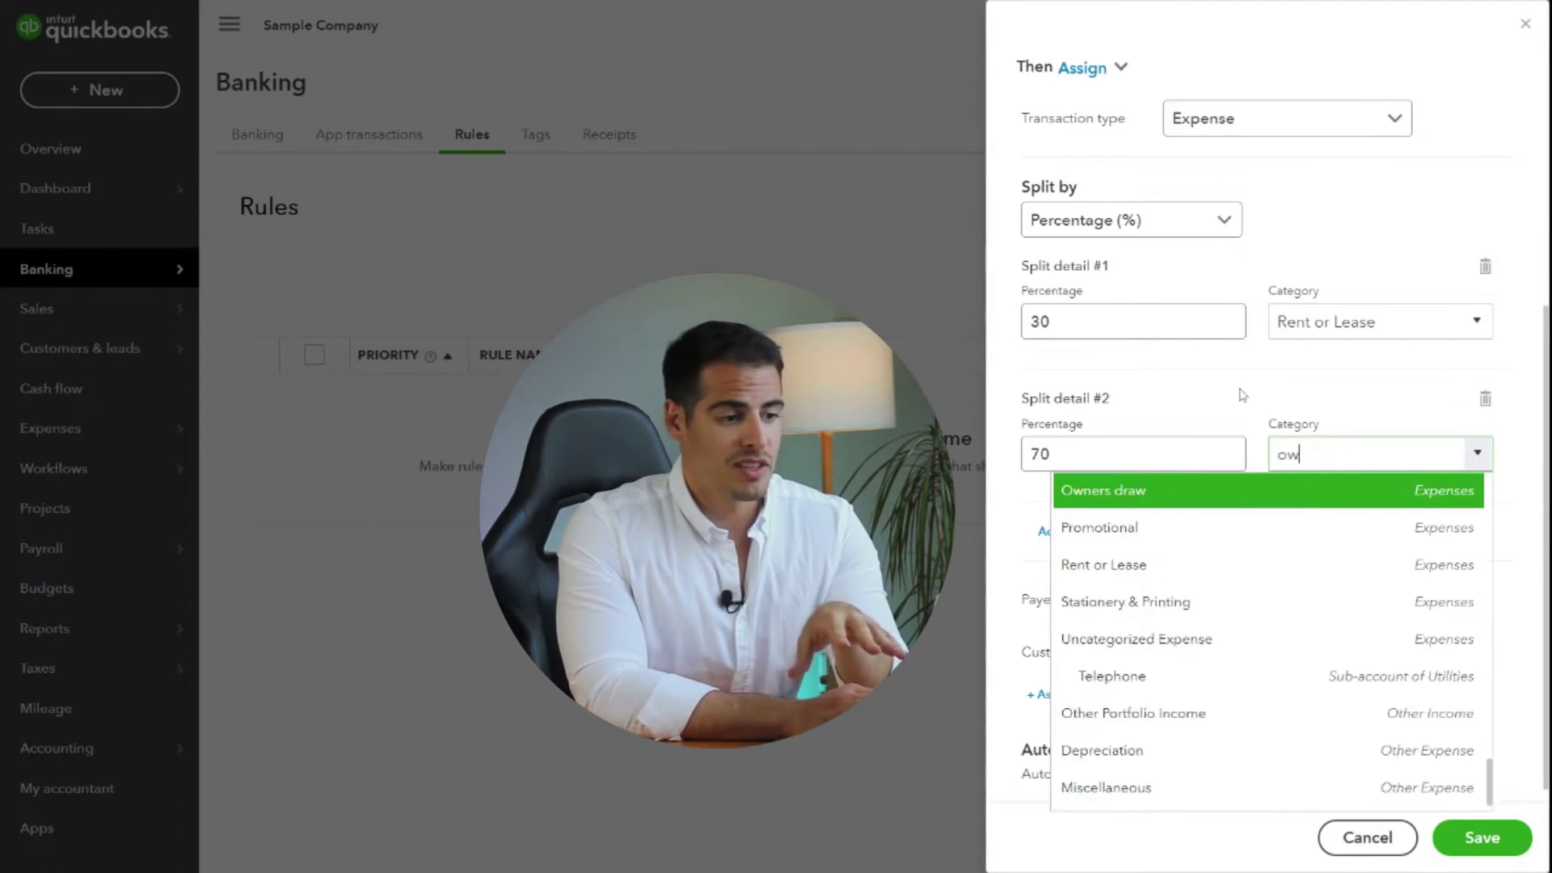
pyautogui.click(1341, 526)
pyautogui.click(1471, 834)
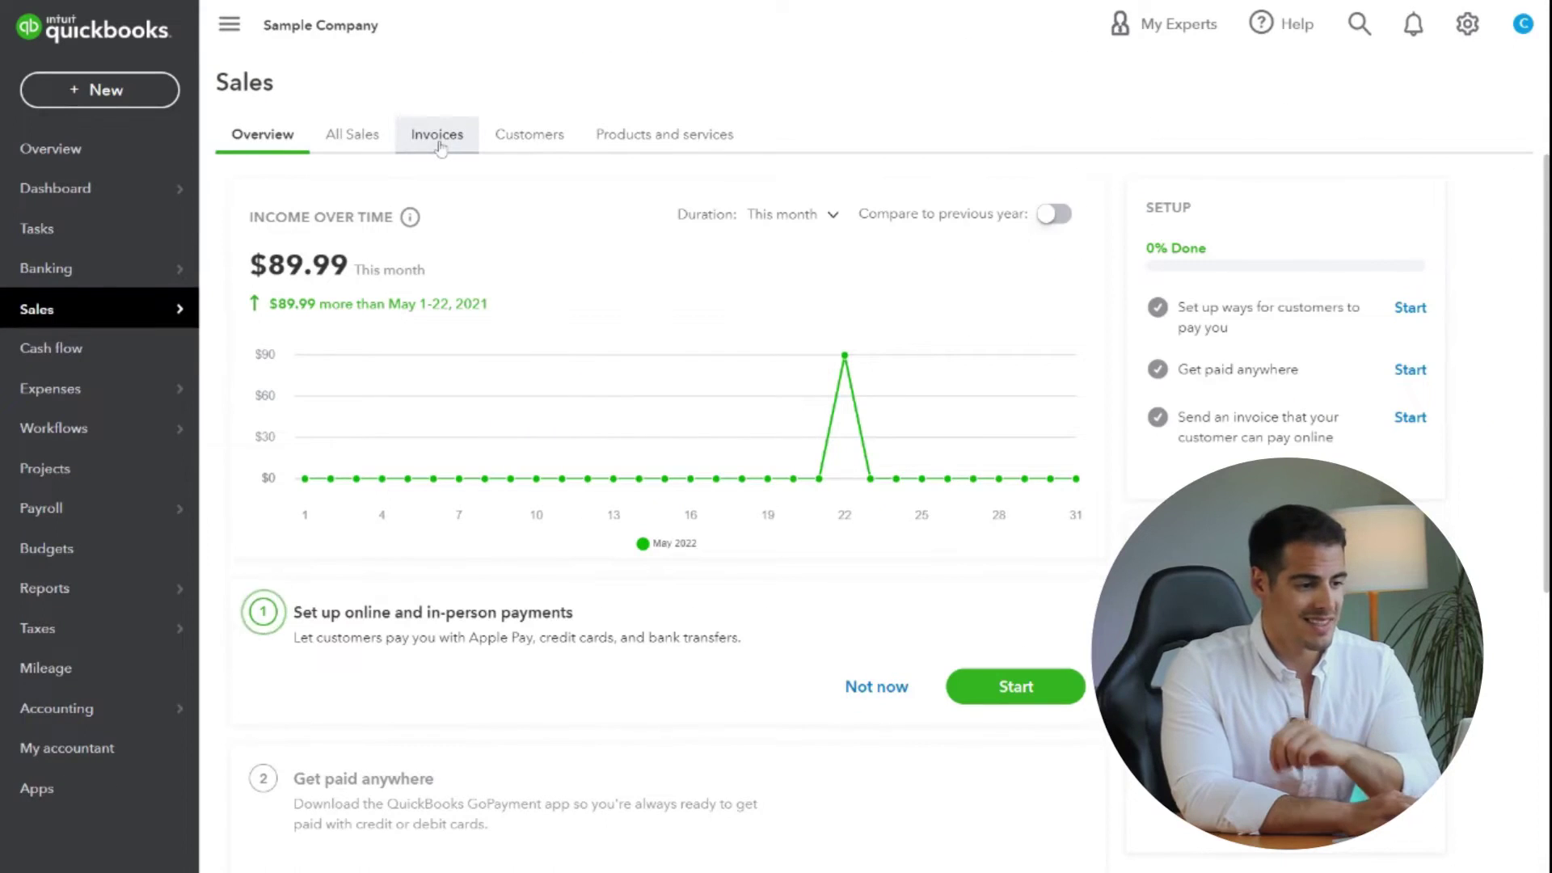
# View the Invoices, Customers and Products and services lists, then Payroll's Employees and Contractors pages
pyautogui.click(437, 136)
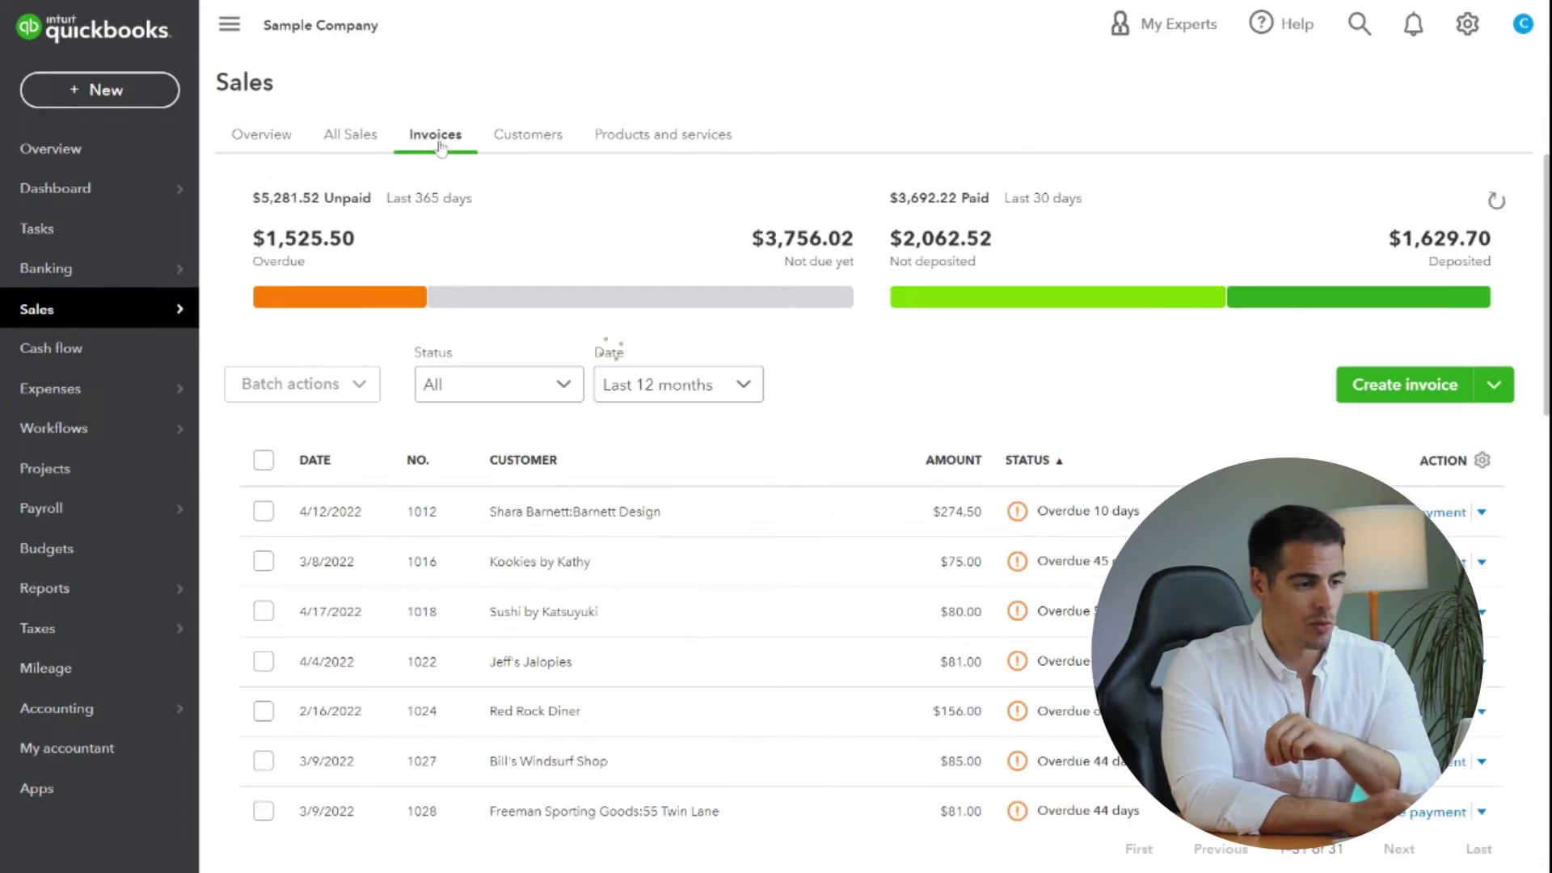
pyautogui.click(527, 146)
pyautogui.click(656, 145)
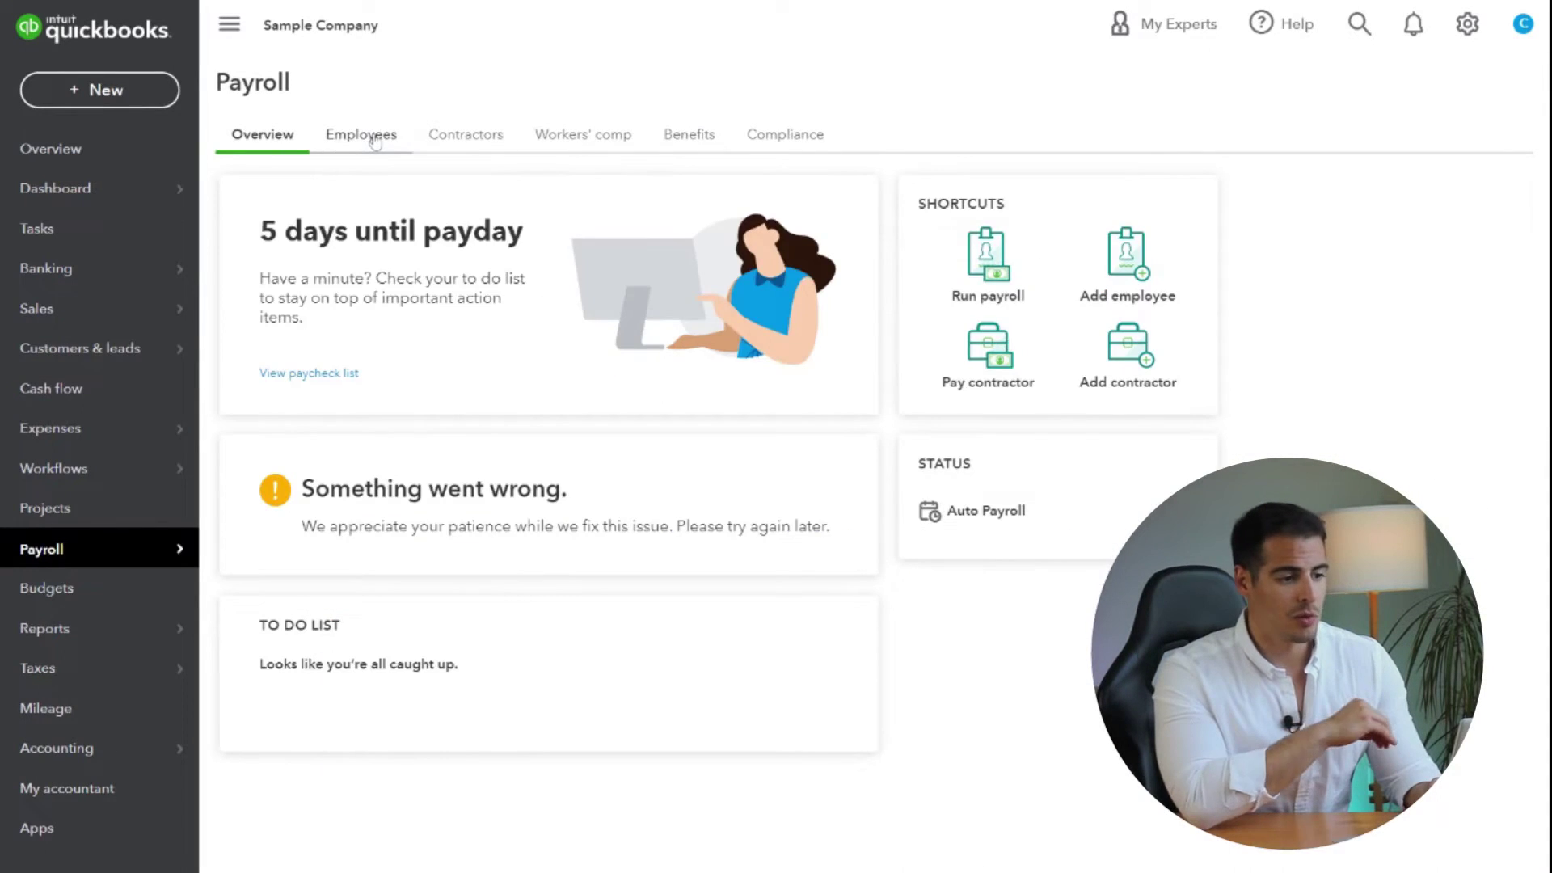
pyautogui.click(374, 139)
pyautogui.click(467, 137)
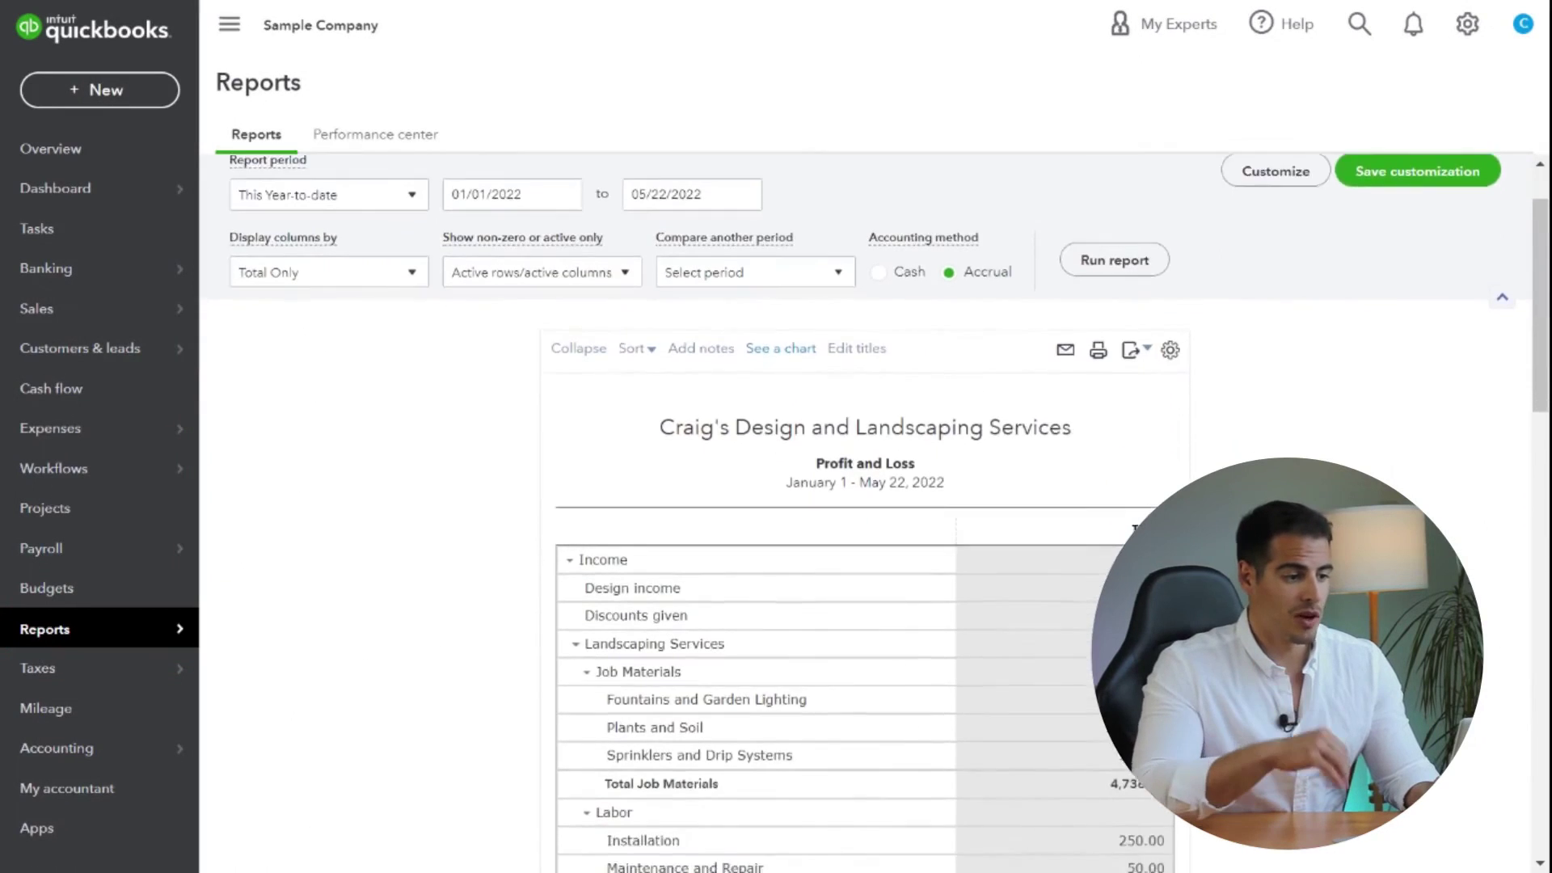
# Scroll through the Profit and Loss and Balance Sheet reports
pyautogui.scroll(-3, 865, 517)
pyautogui.scroll(-5, 865, 517)
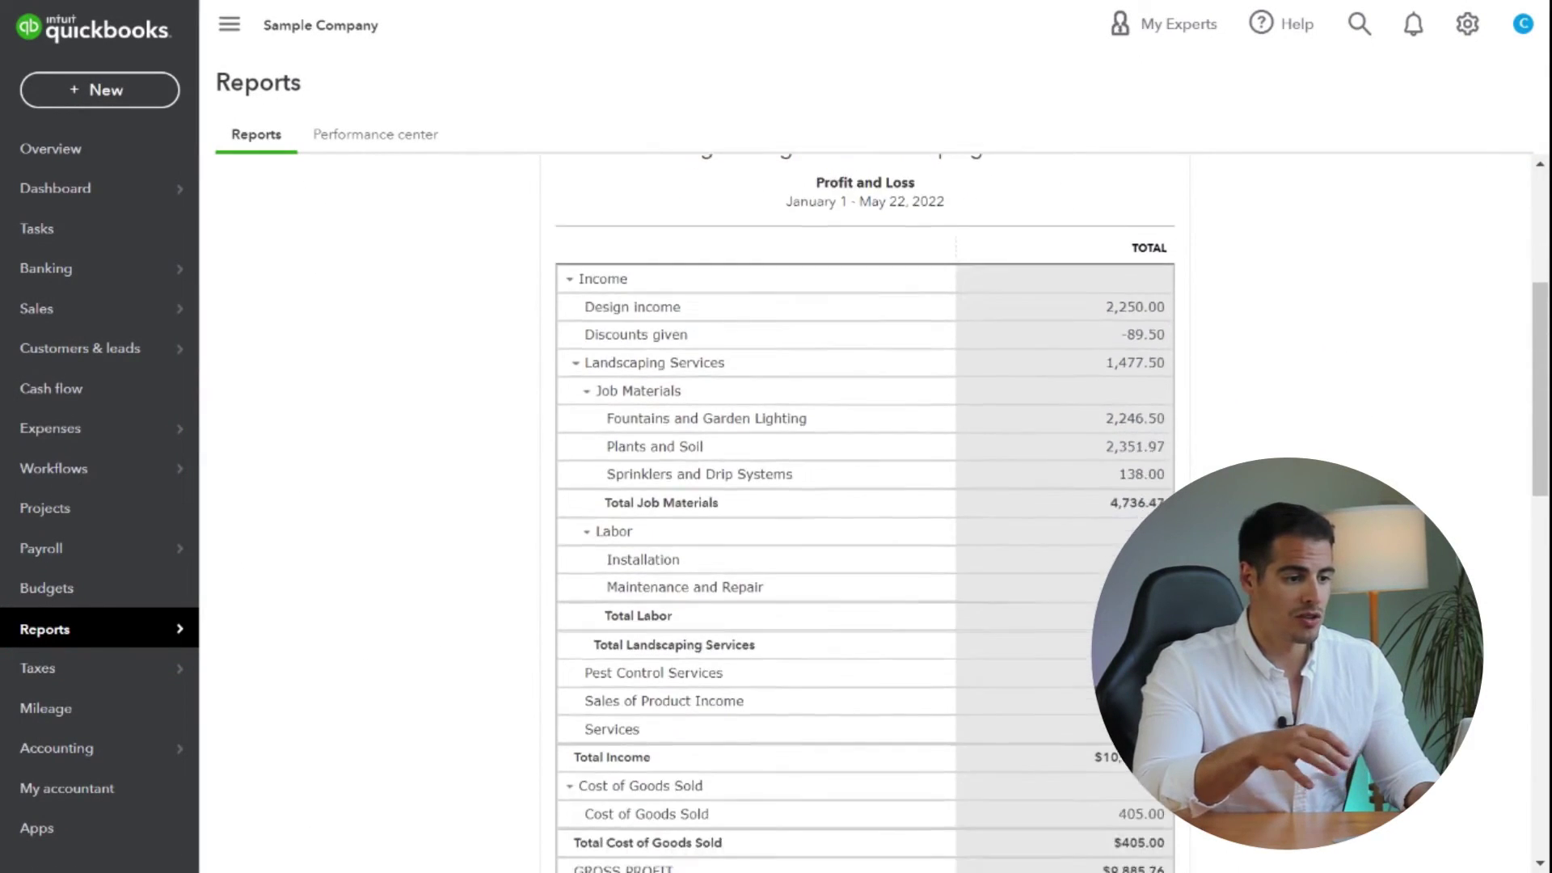
pyautogui.scroll(-4, 865, 517)
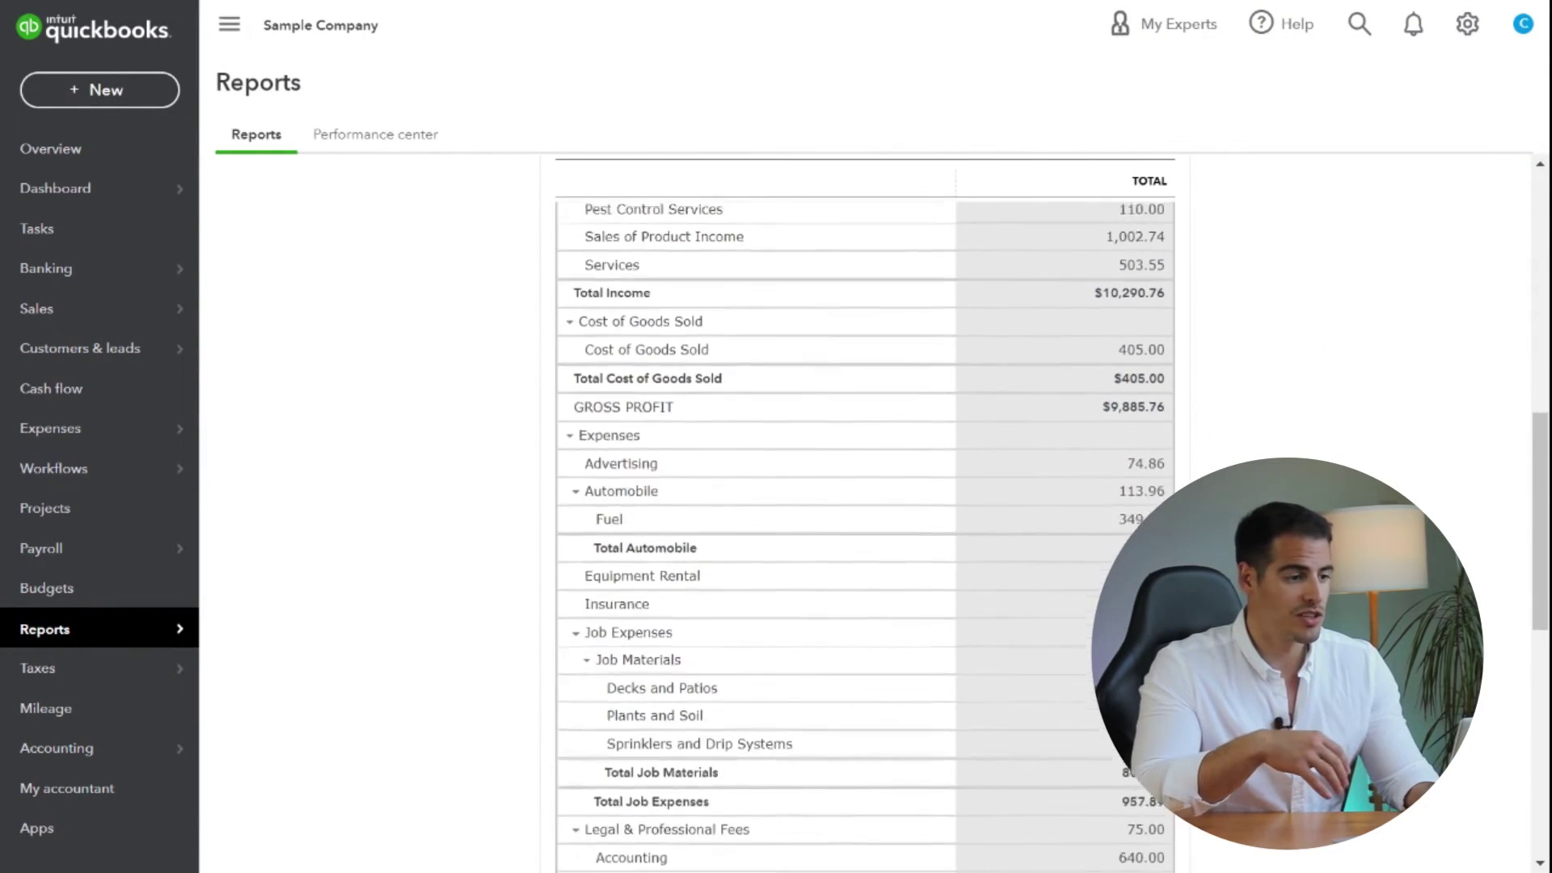
pyautogui.scroll(-8, 865, 517)
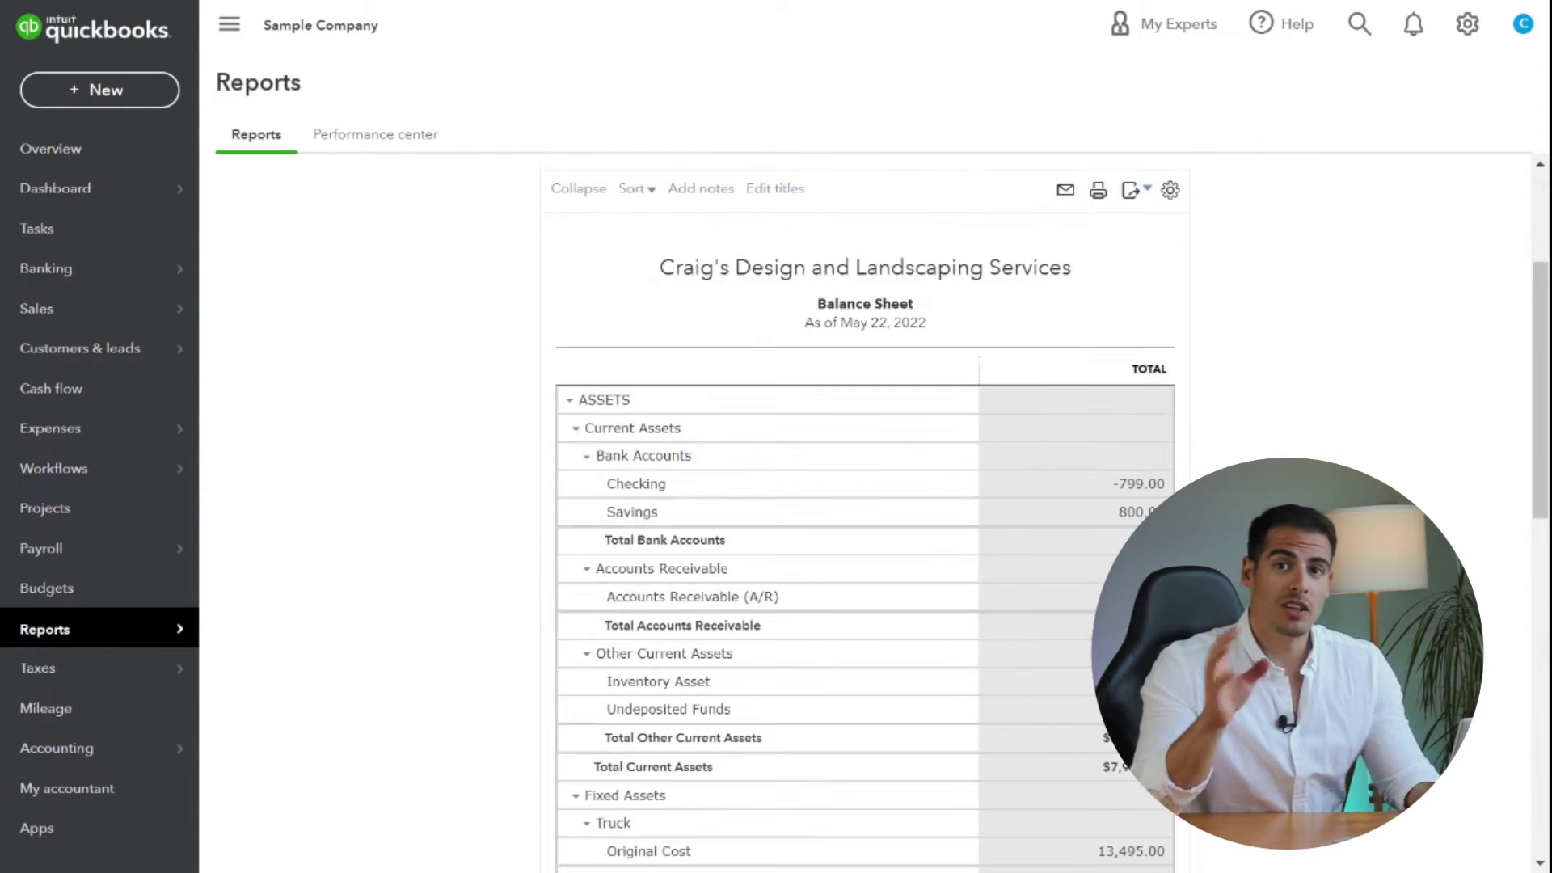
pyautogui.scroll(-3, 865, 517)
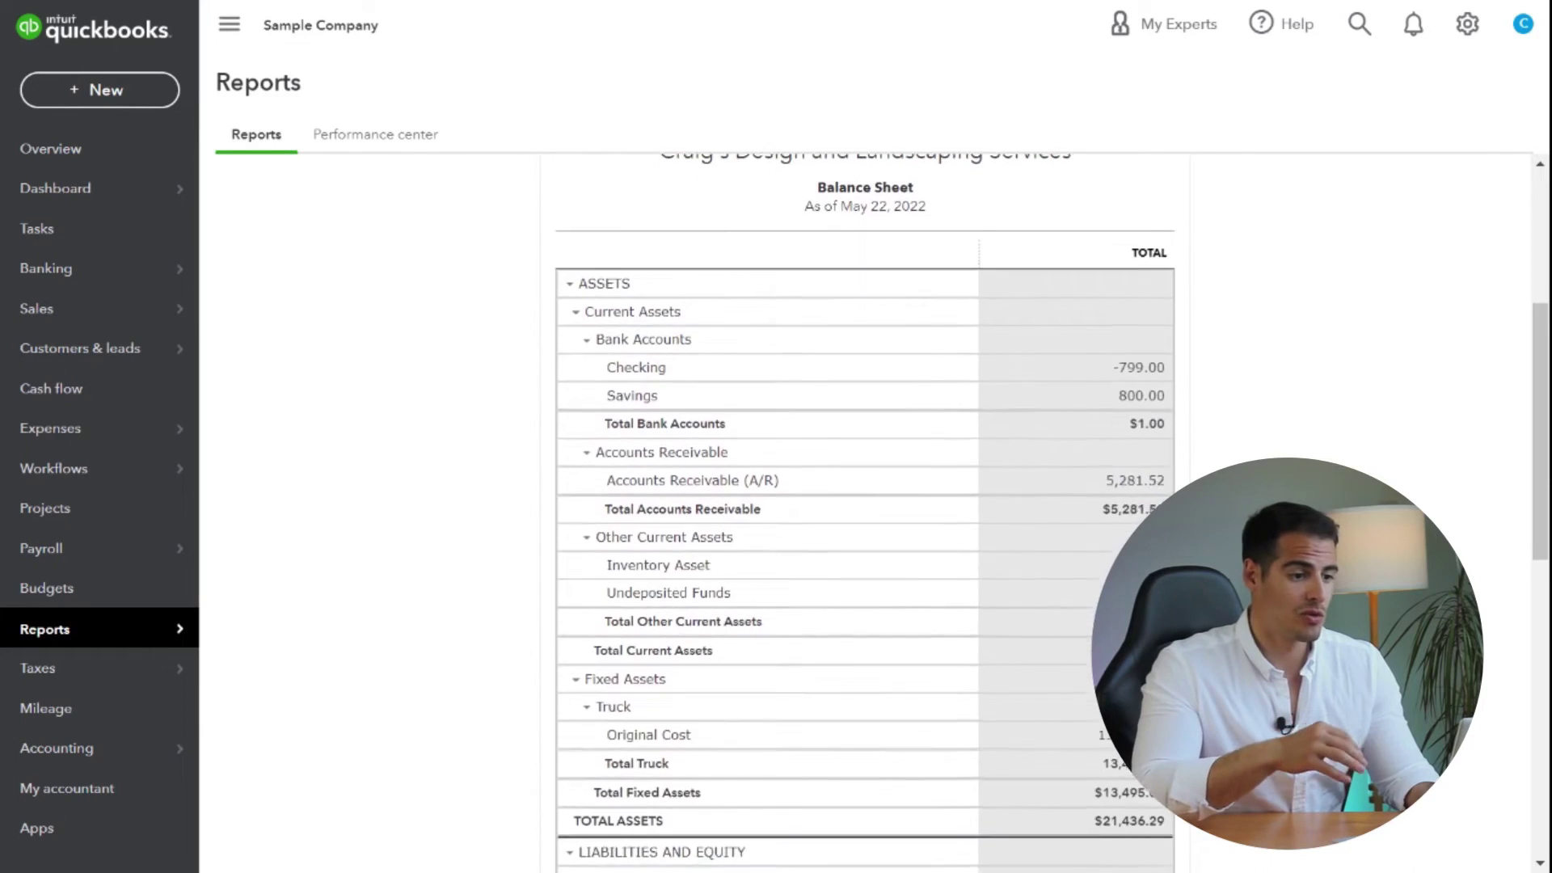
pyautogui.scroll(-5, 864, 517)
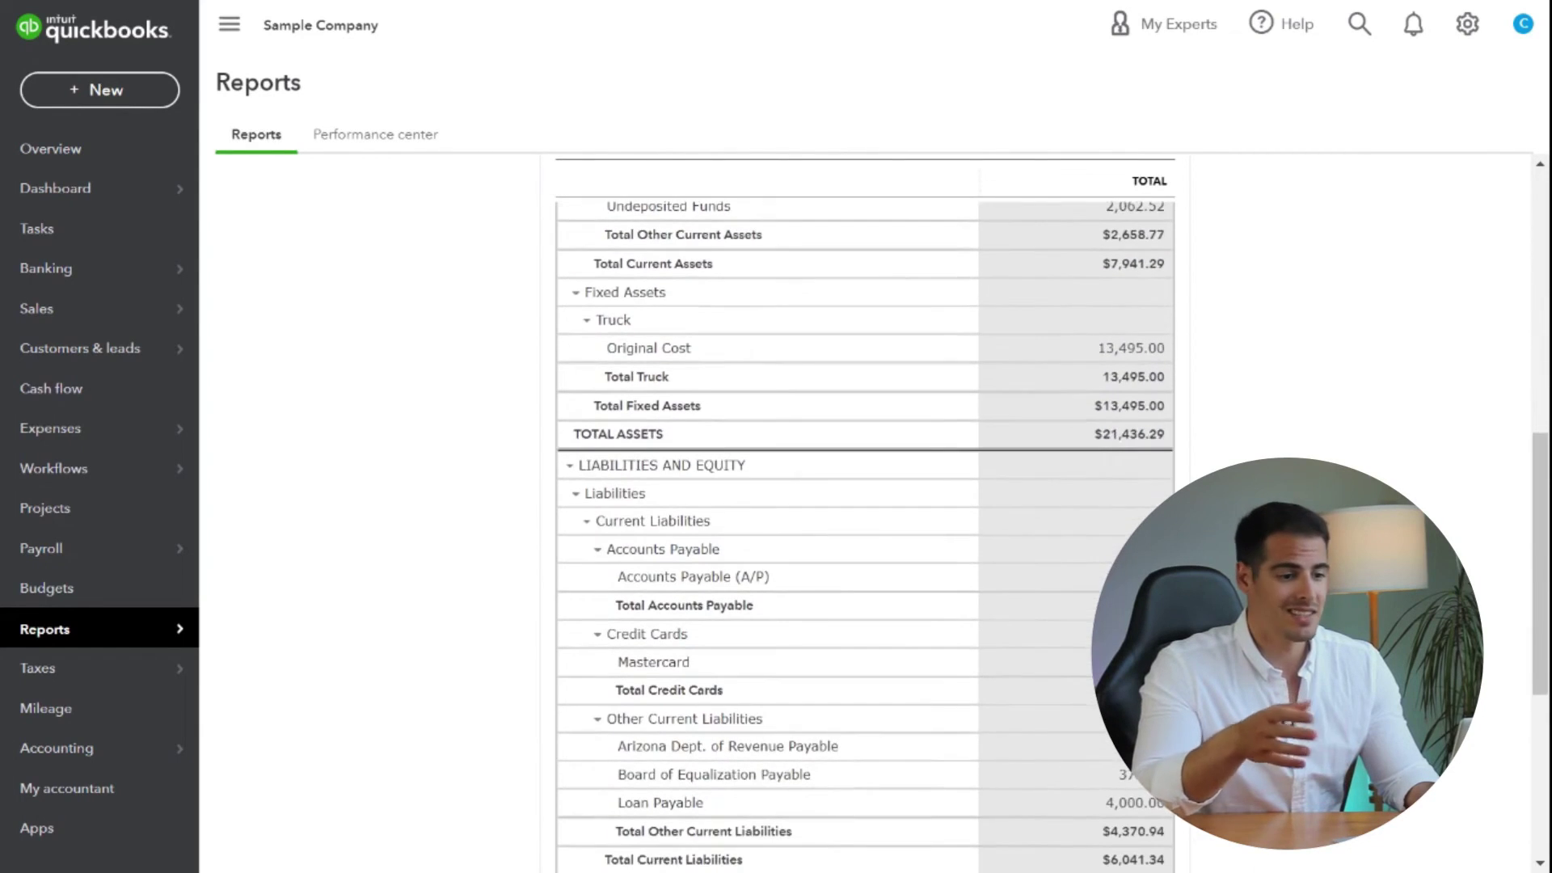
pyautogui.scroll(-3, 864, 517)
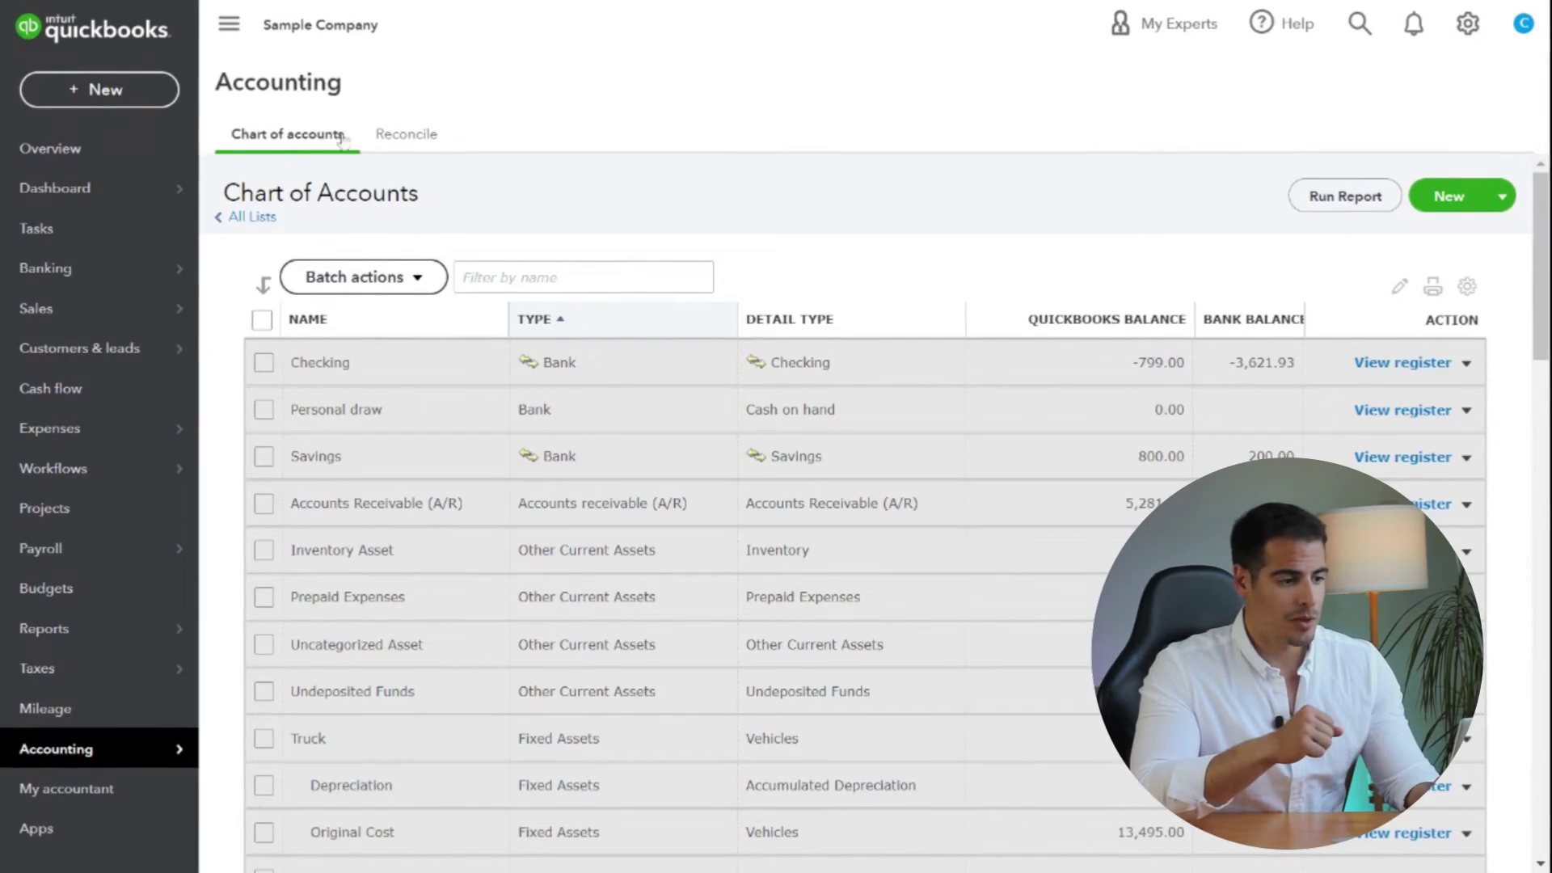
# Scroll the Chart of Accounts, then open Reconcile with Checking as the account
pyautogui.scroll(-6, 514, 363)
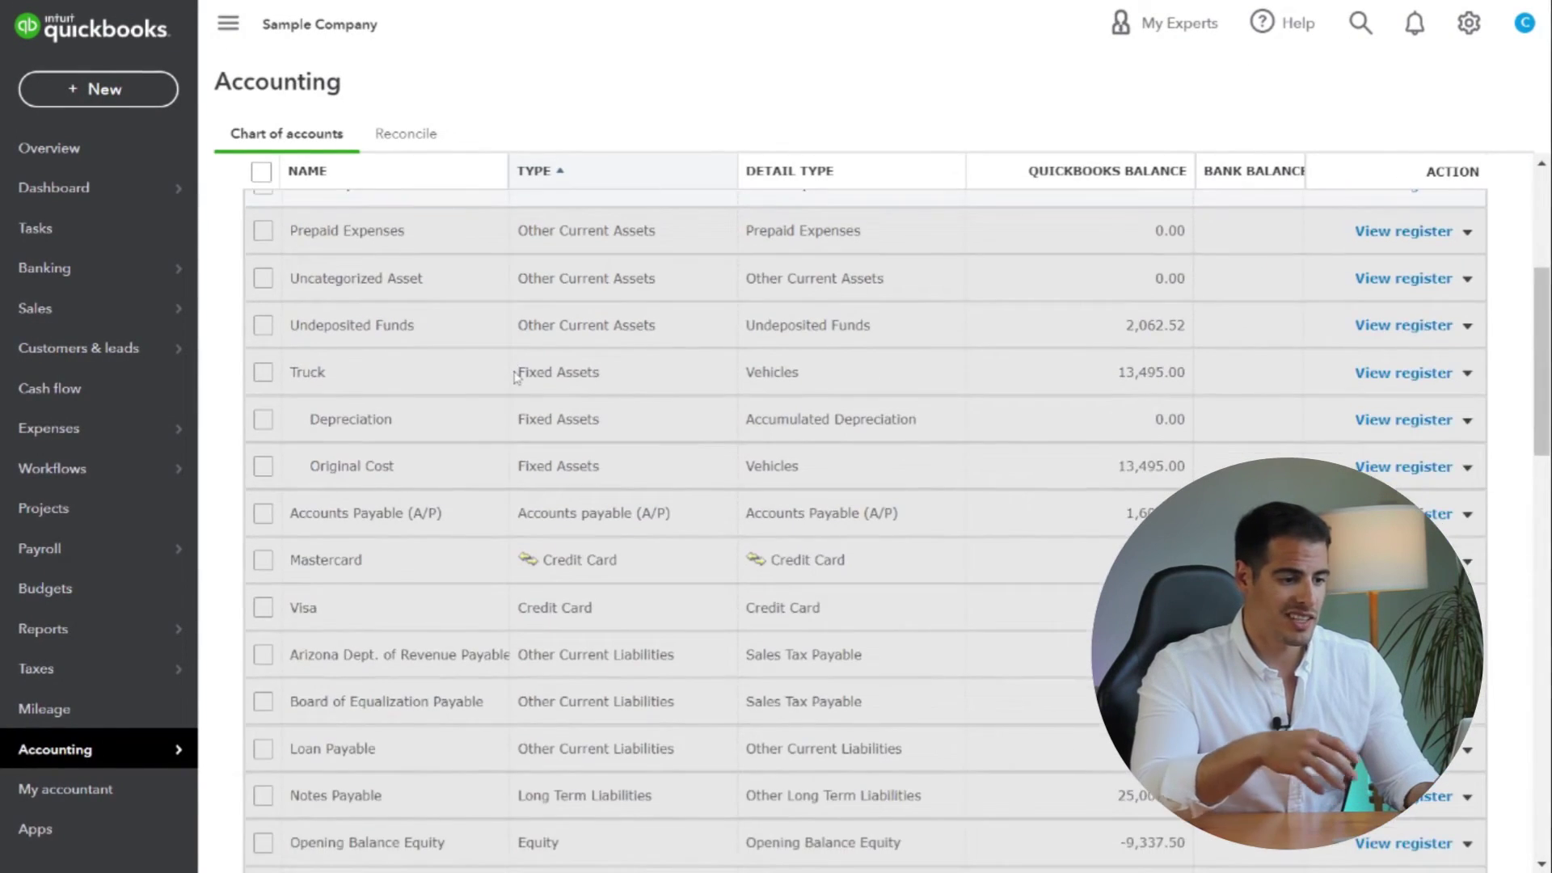
pyautogui.scroll(-2, 514, 375)
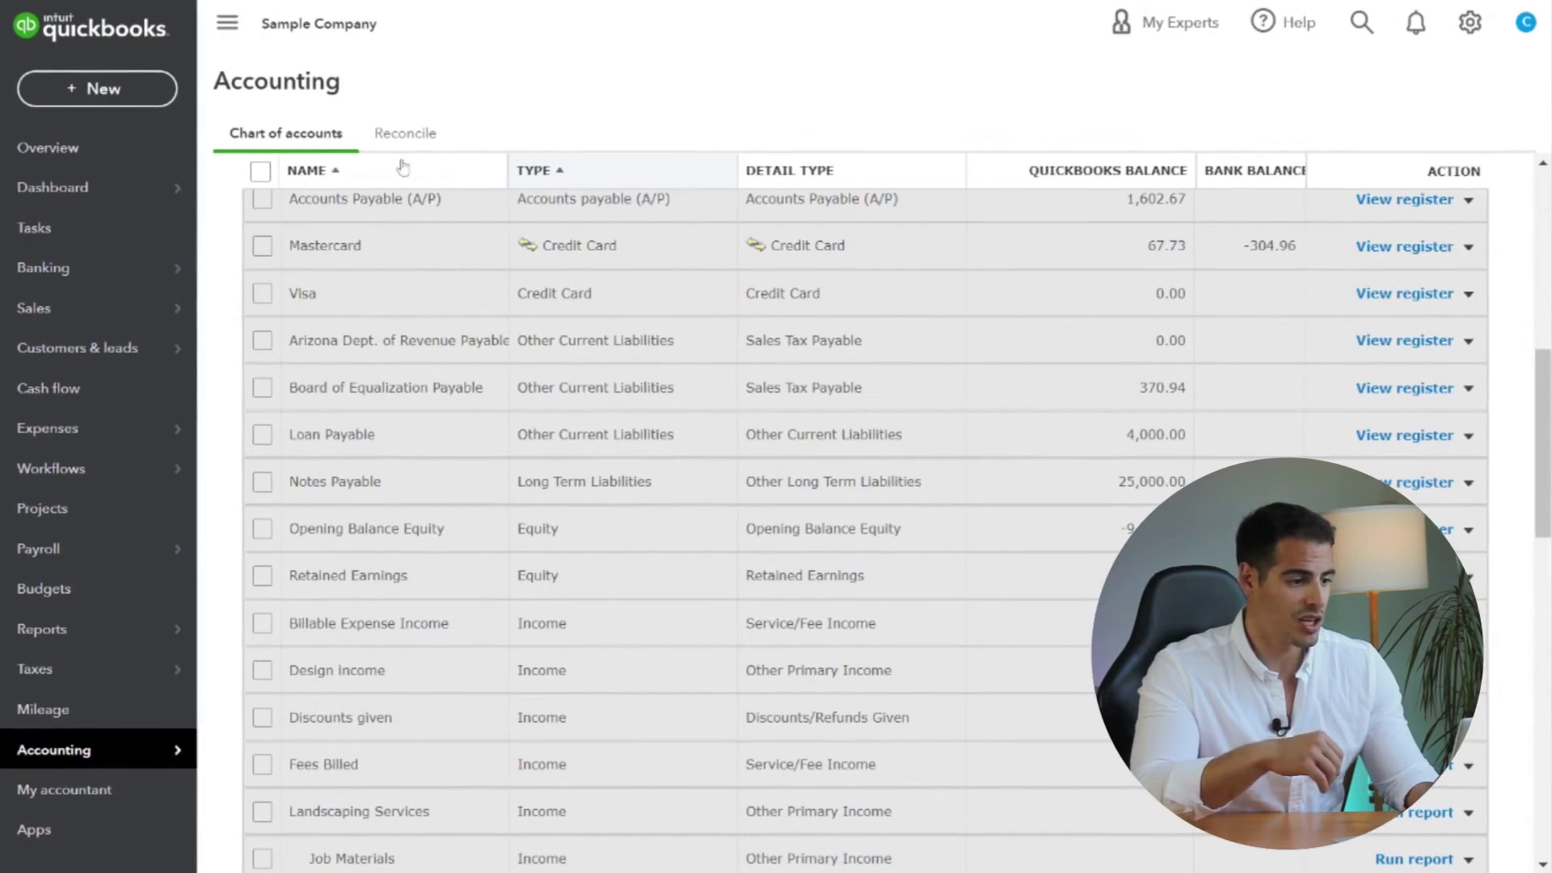
pyautogui.click(398, 137)
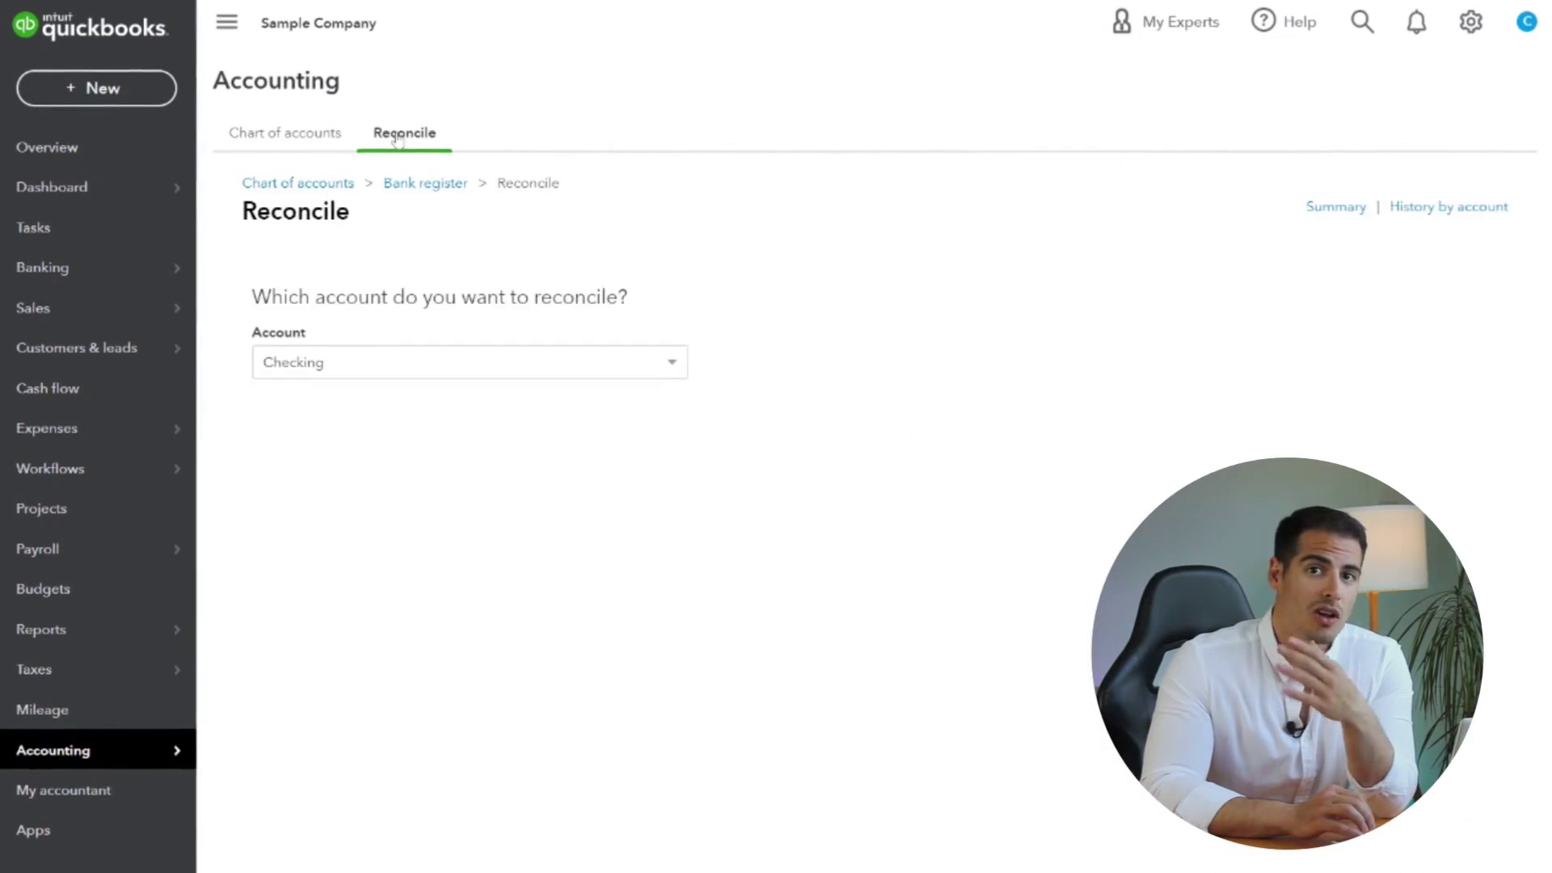